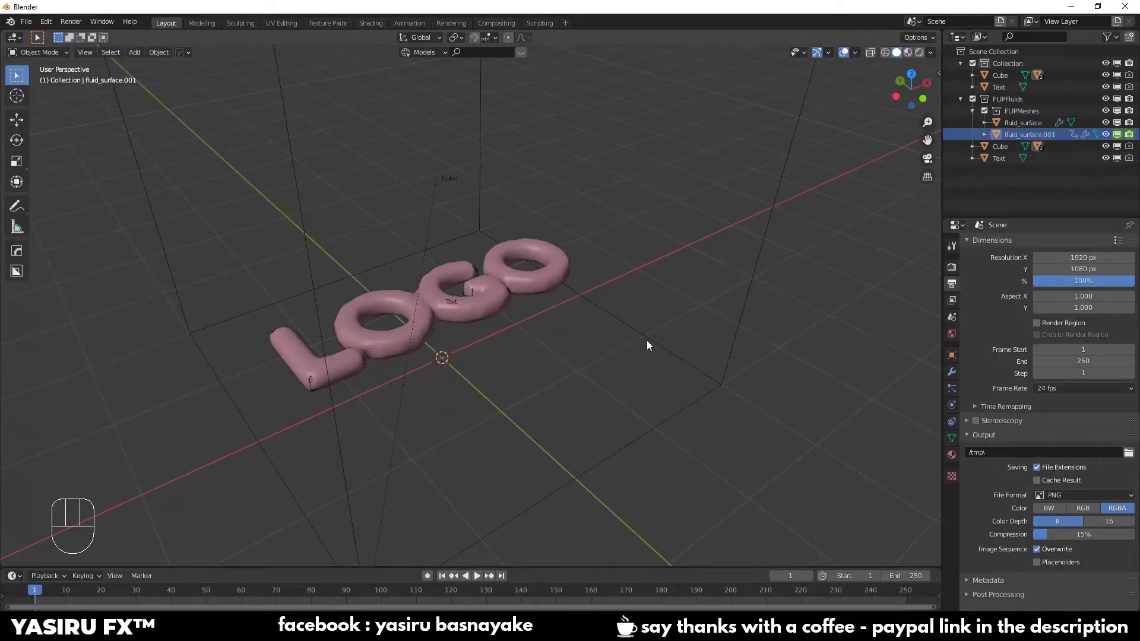
Play the baked melt and stop at frame 97, with LOGO spread into pink liquid
middle_click_drag(647, 342, 552, 427)
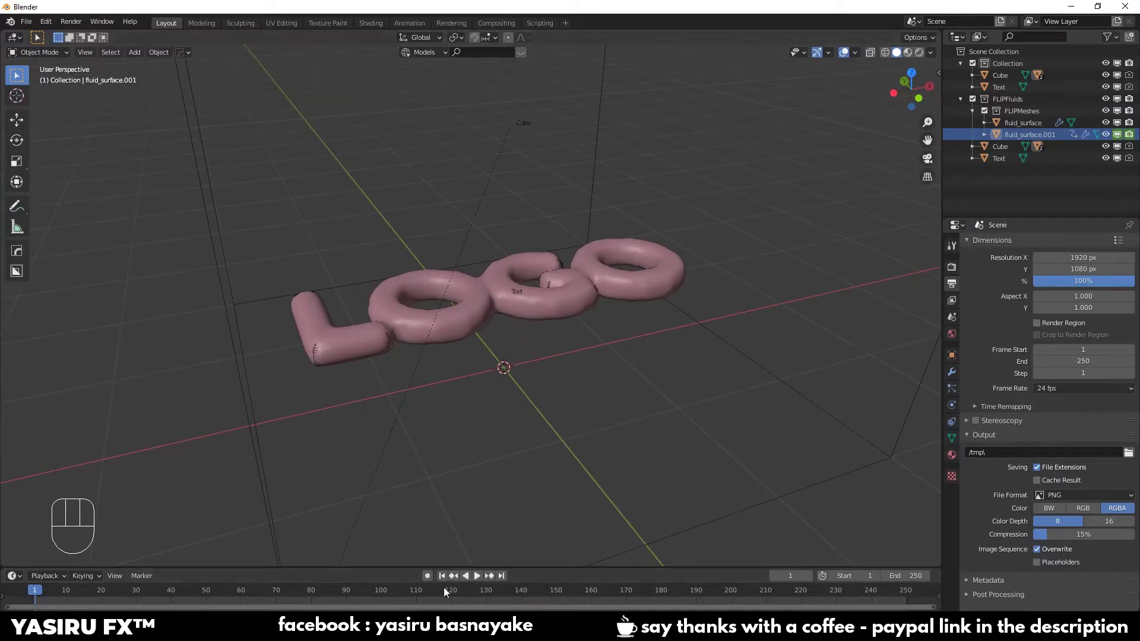
middle_click_drag(609, 438, 594, 427)
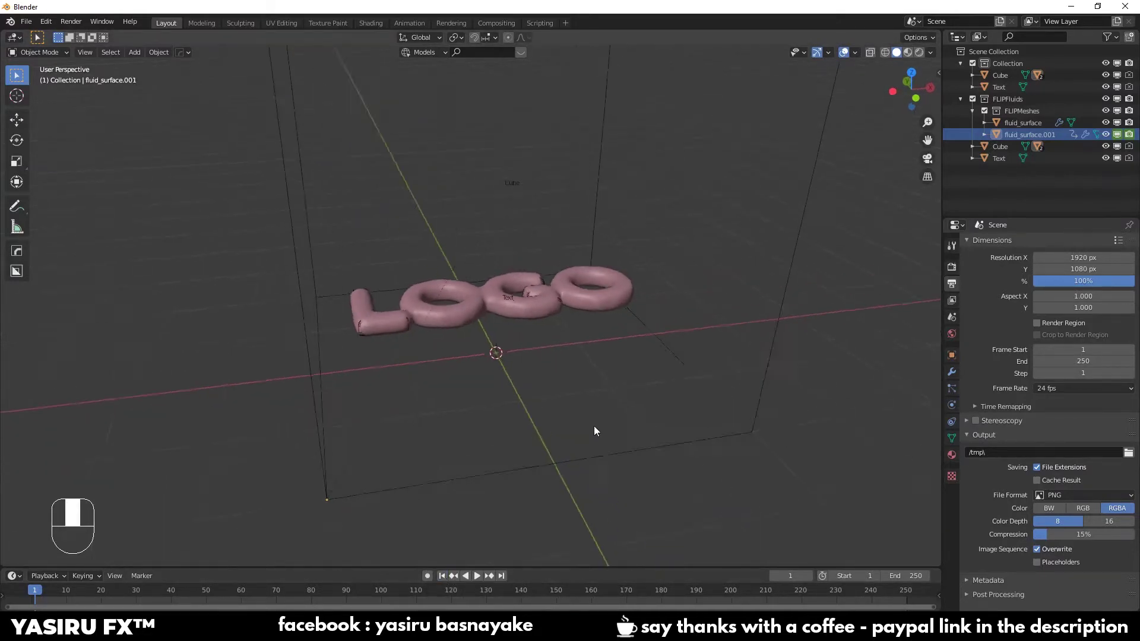
key("space")
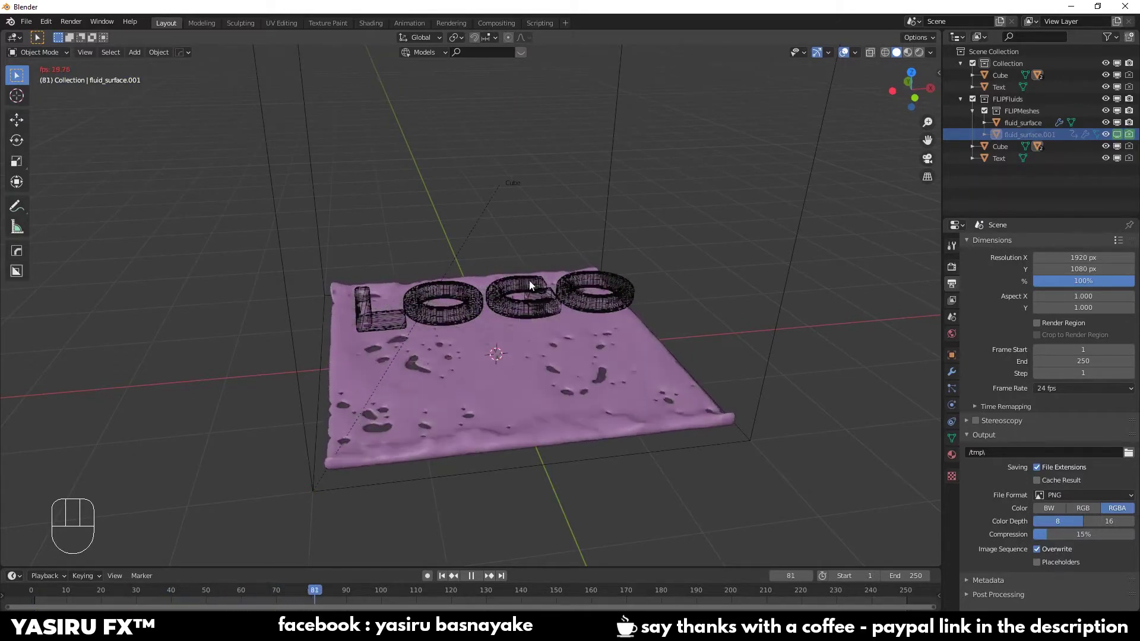
key("space")
Orbit around the melted sheet and show fluid_surface.001's physics settings
scroll(618, 407, "down", 2)
middle_click_drag(618, 407, 701, 394)
scroll(619, 409, "up", 2)
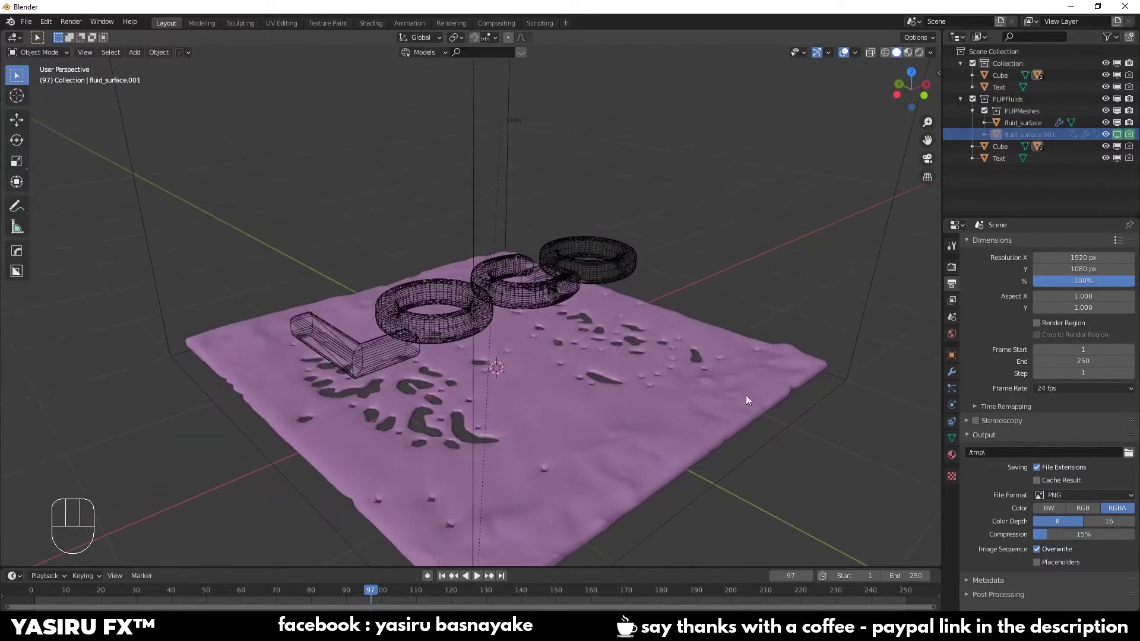
left_click(951, 405)
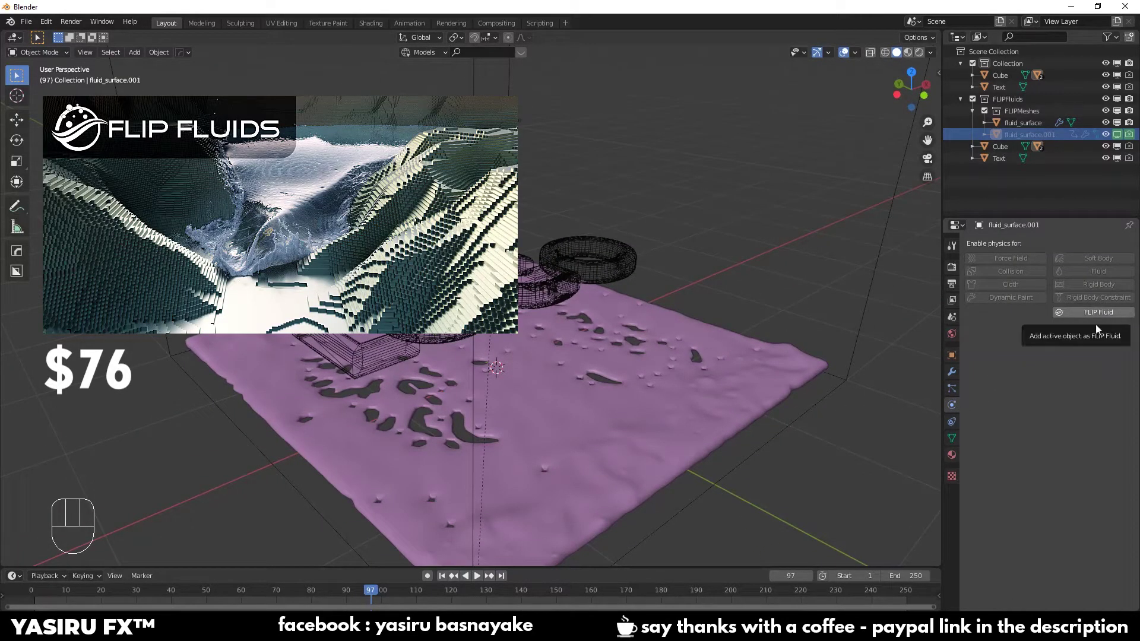
Rewind the timeline to frame 1 and replay the LOGO melting animation
middle_click_drag(748, 422, 660, 494)
scroll(716, 437, "up", 1)
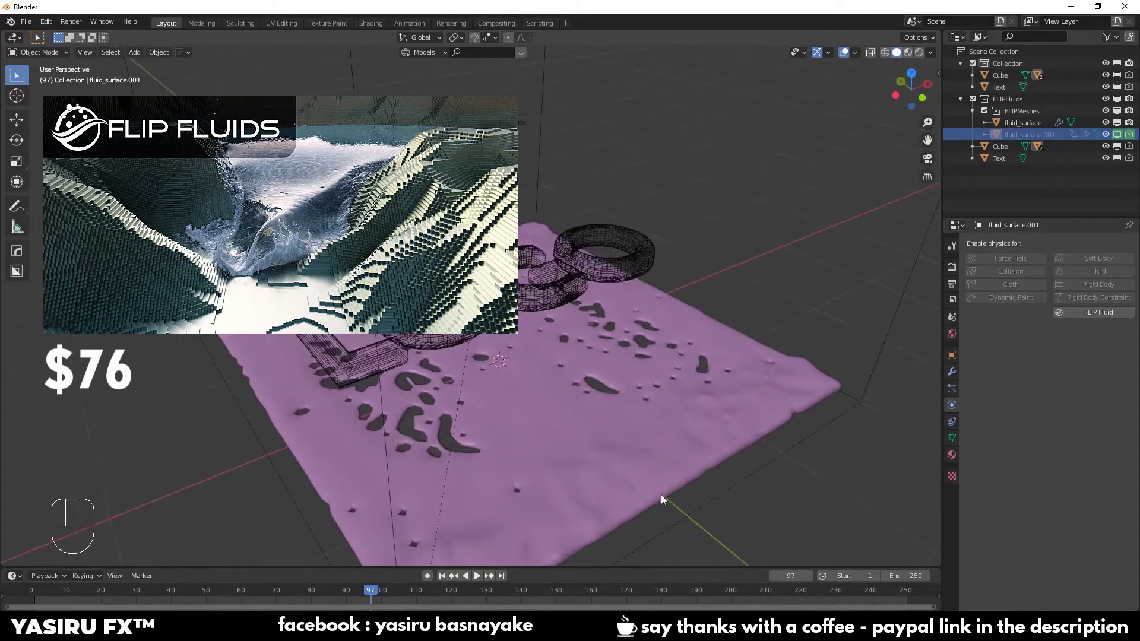
left_click(442, 576)
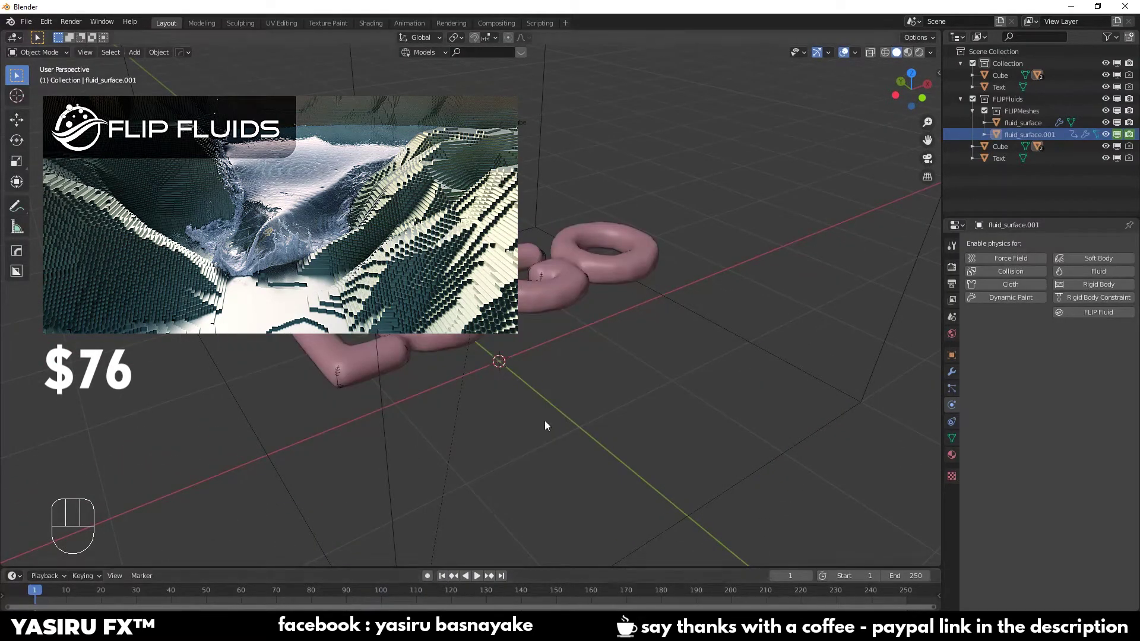
key("space")
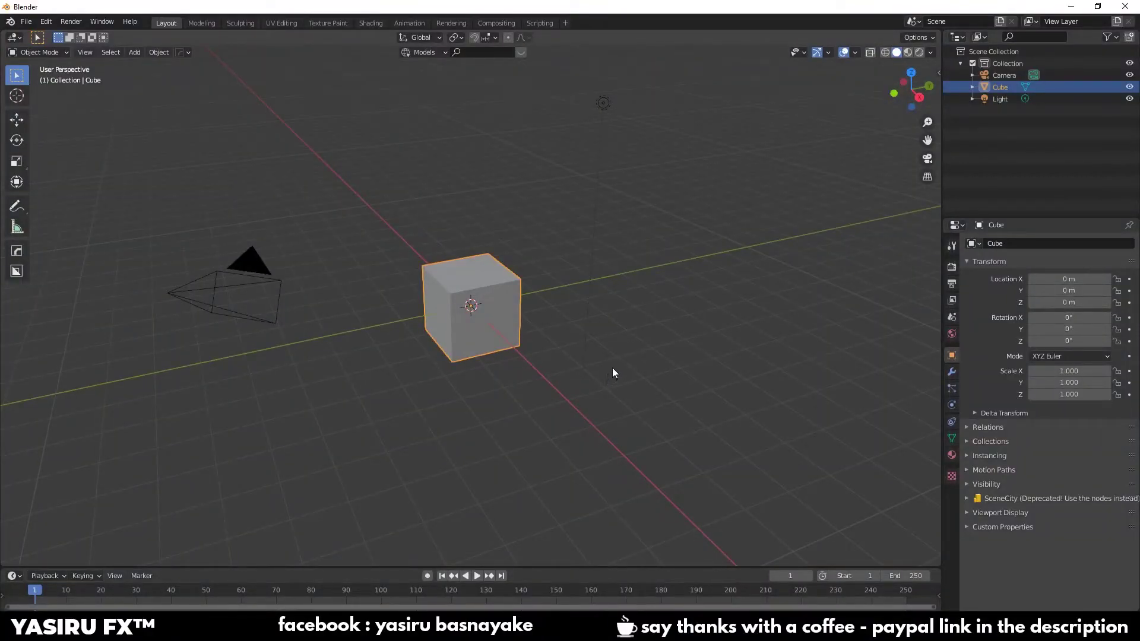
Show the cube's physics settings and toggle the key-display overlay in the viewport sidebar
left_click(952, 406)
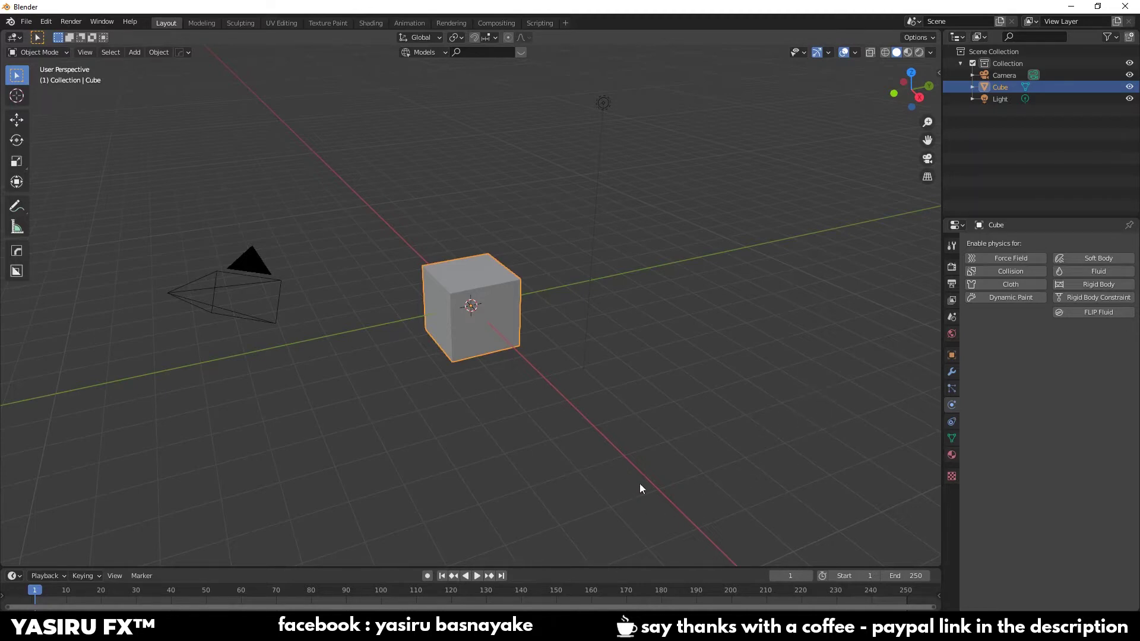
middle_click_drag(644, 396, 646, 414)
scroll(831, 365, "down", 2)
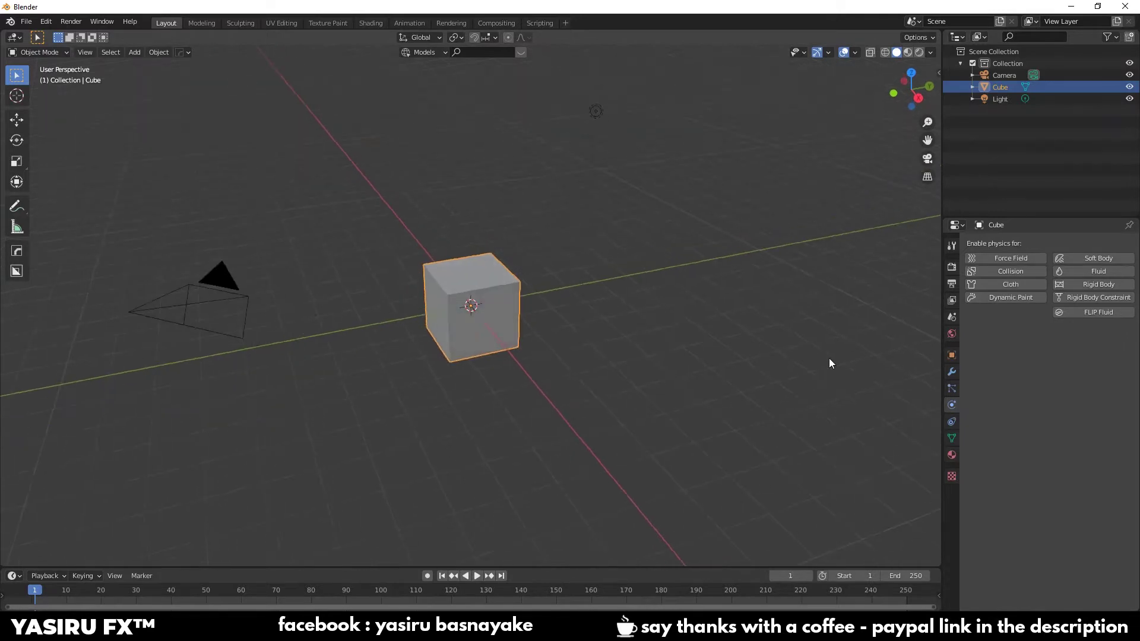
key("n")
left_click(931, 227)
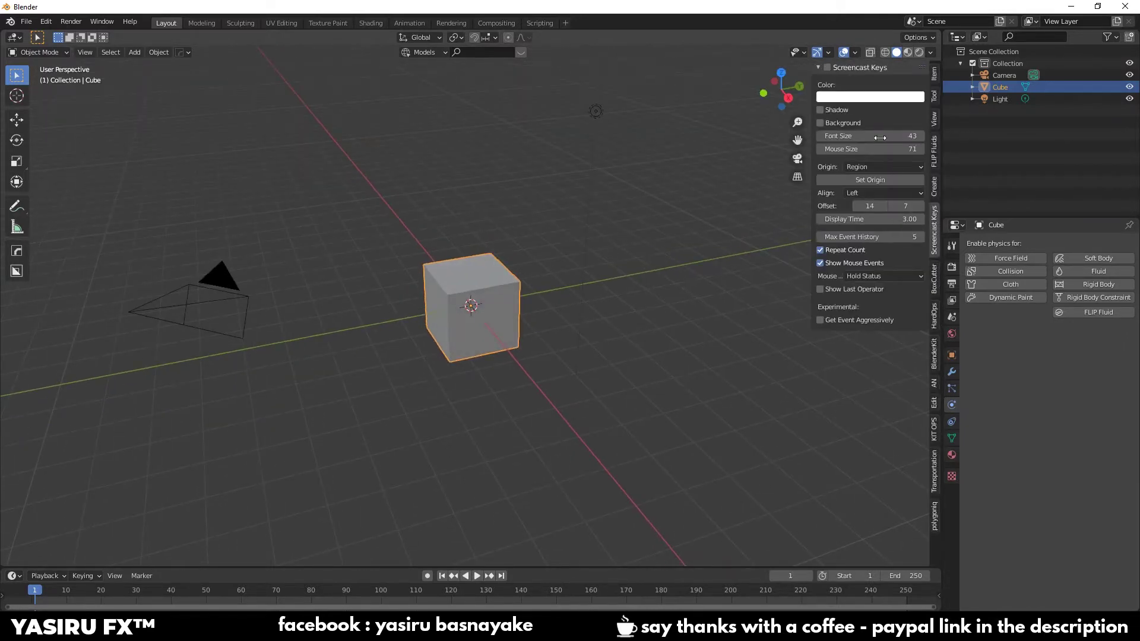
key("n")
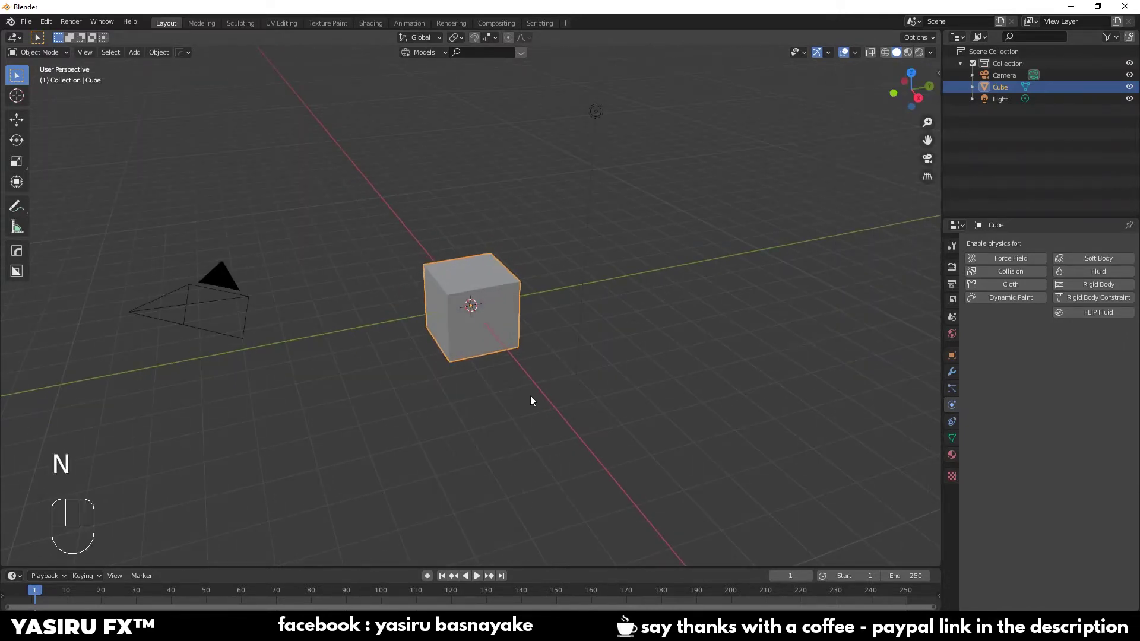
Select and delete the default cube, camera and light
key("a")
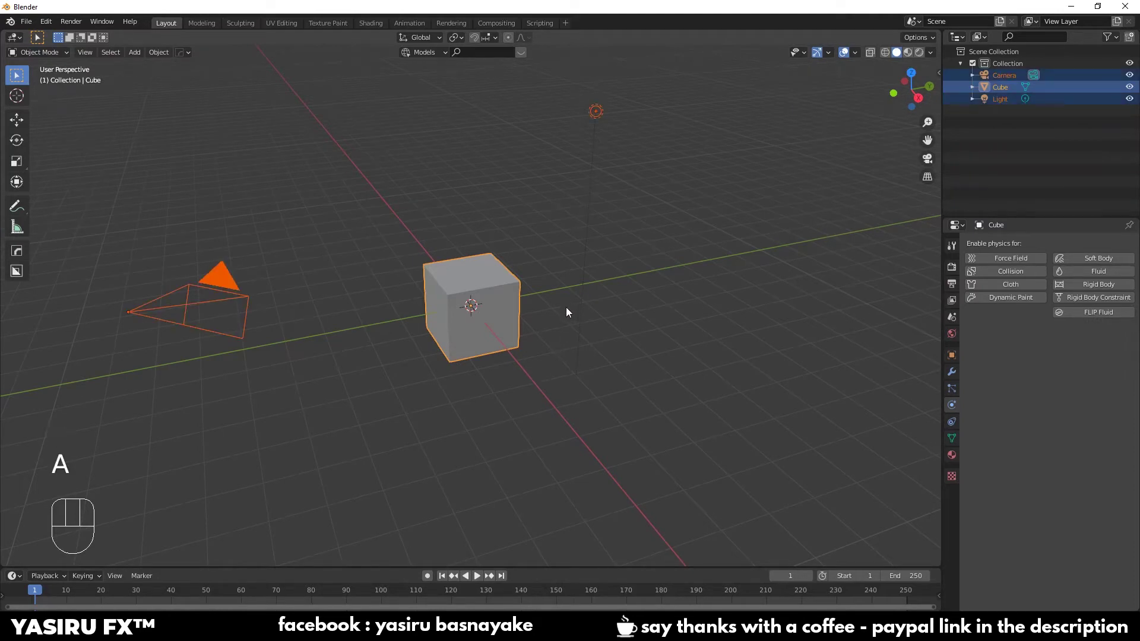
key("x")
left_click(517, 307)
middle_click_drag(548, 345, 547, 368)
Add a new cube mesh and scale it to twice its size
key("shift+a")
mouse_move(503, 314)
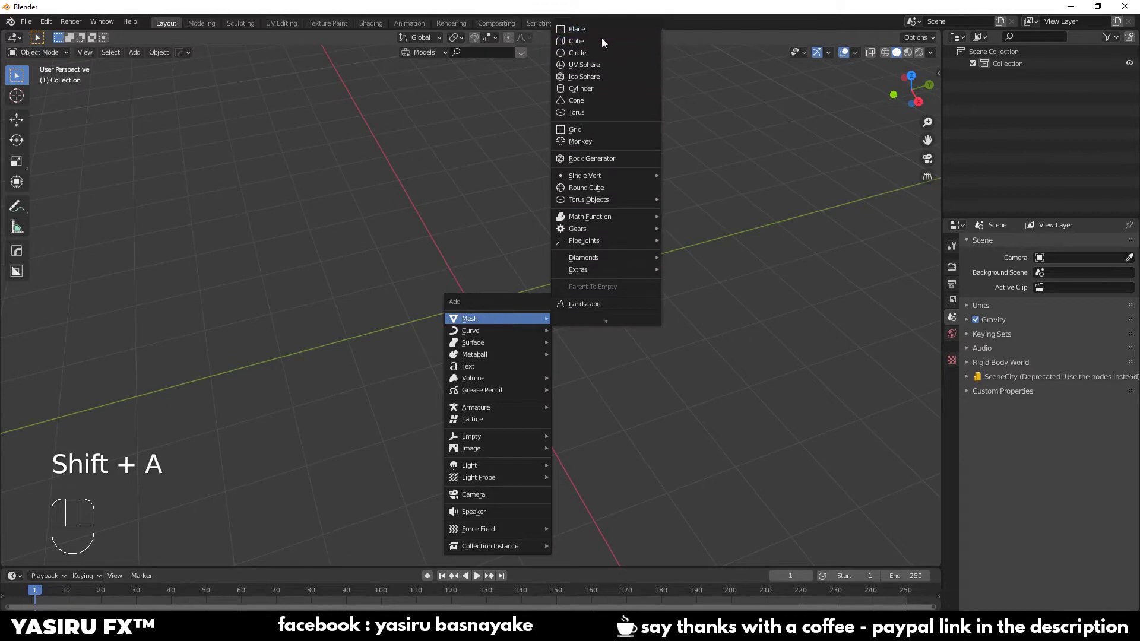
left_click(601, 38)
key("s")
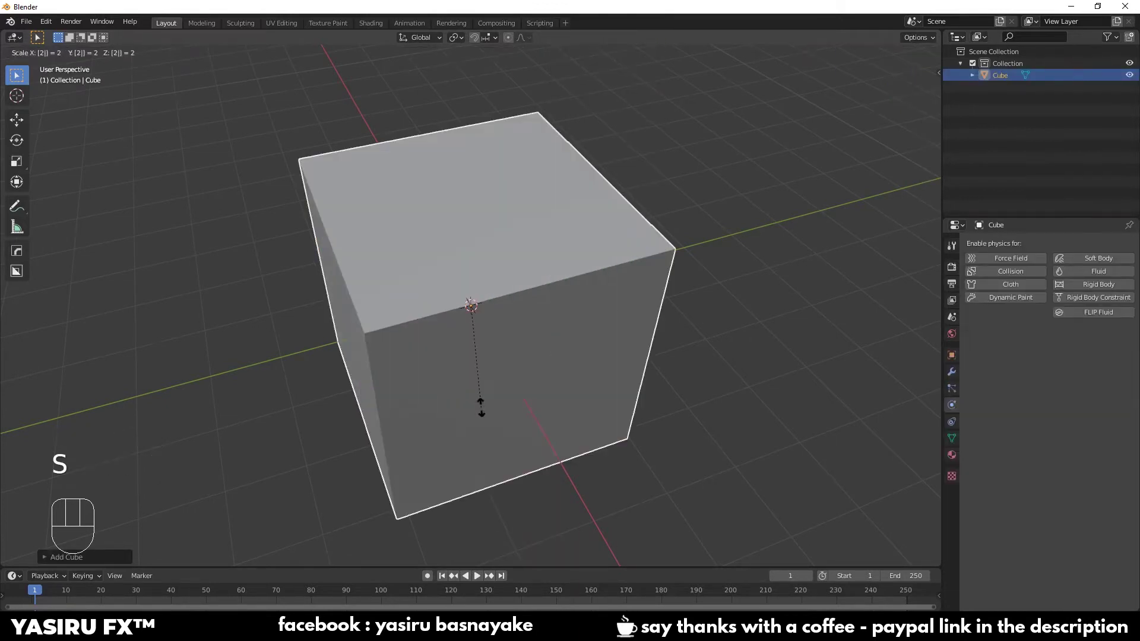
left_click(481, 406)
middle_click_drag(492, 405, 560, 363)
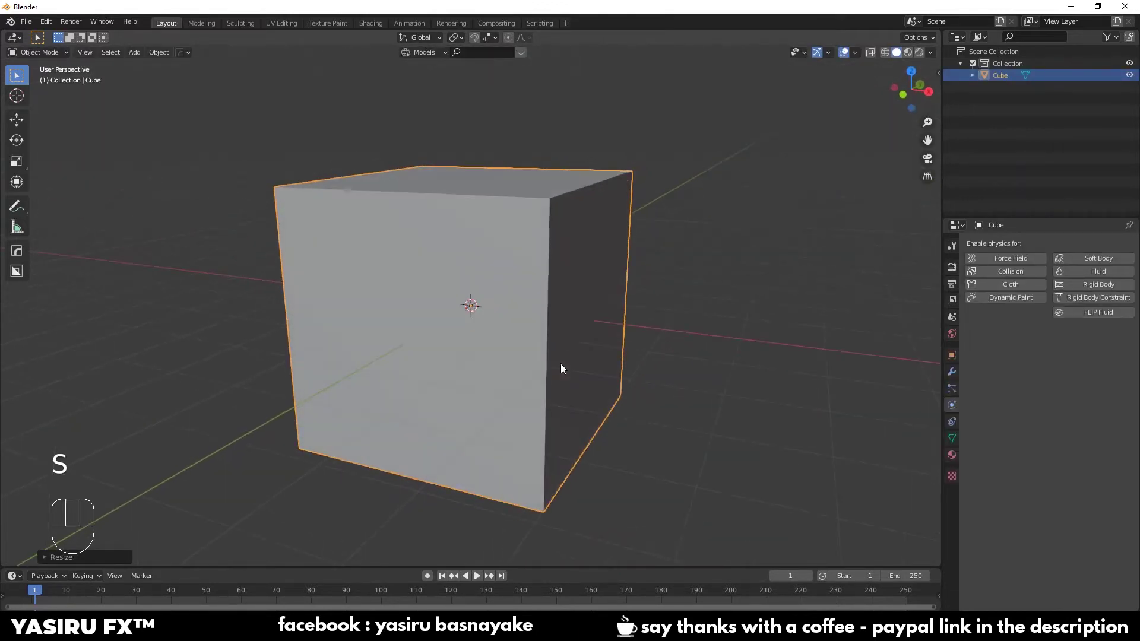
Raise the cube 2 m straight up along Z with snapping
key("g")
key("z")
key("ctrl")
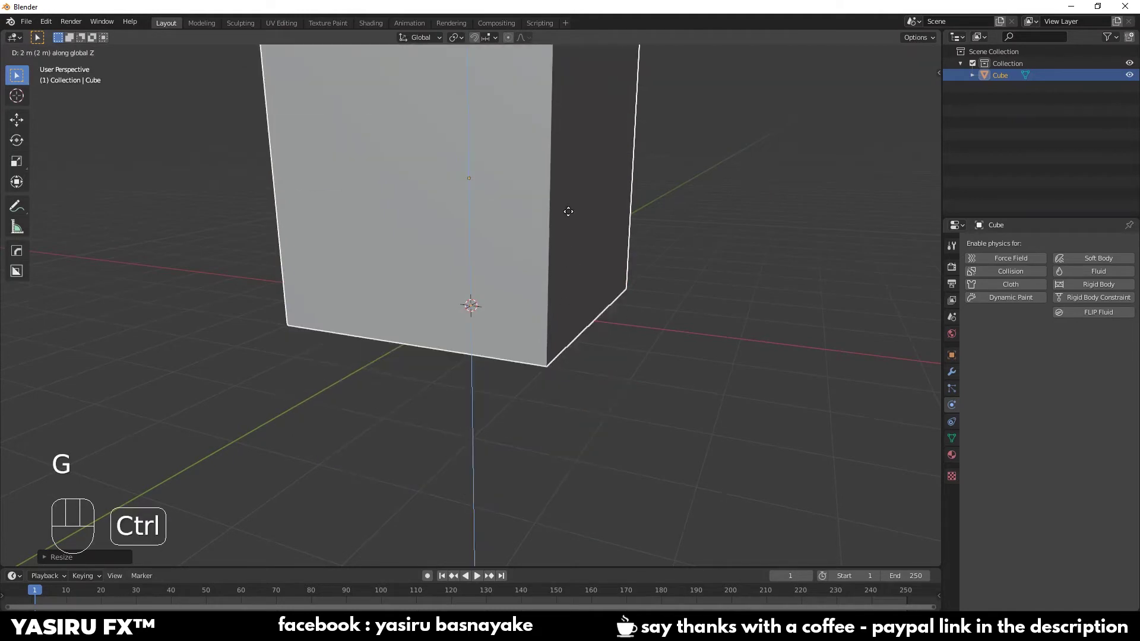
left_click(565, 211)
middle_click_drag(752, 386, 692, 425)
scroll(692, 424, "up", 2)
Enable FLIP Fluid physics on the cube and set its type to Domain
left_click(1086, 307)
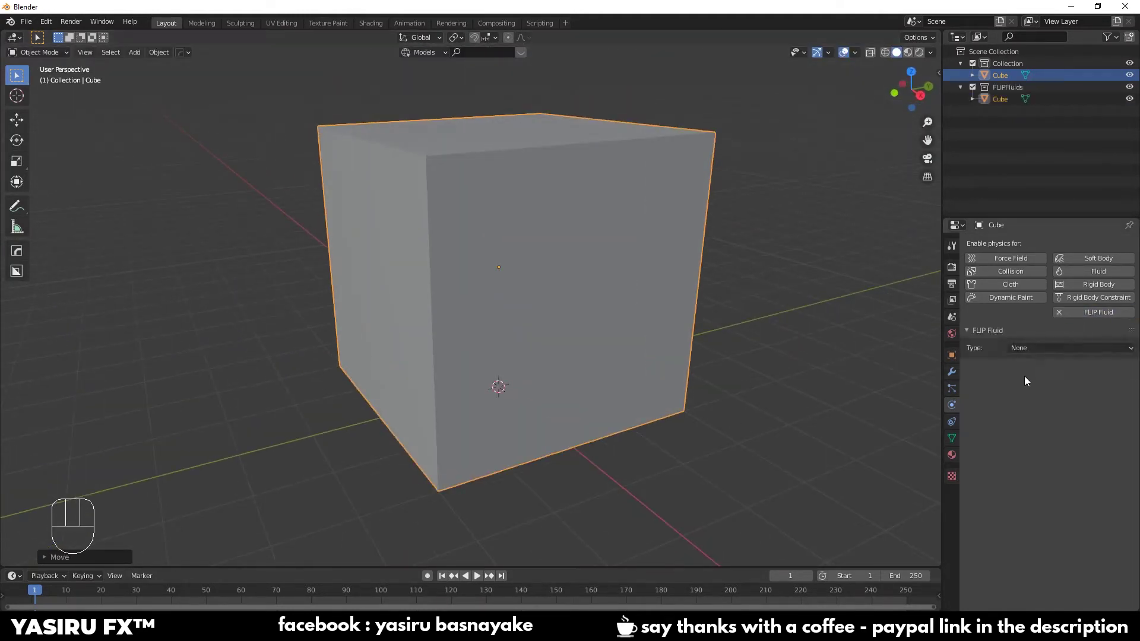
left_click(1067, 349)
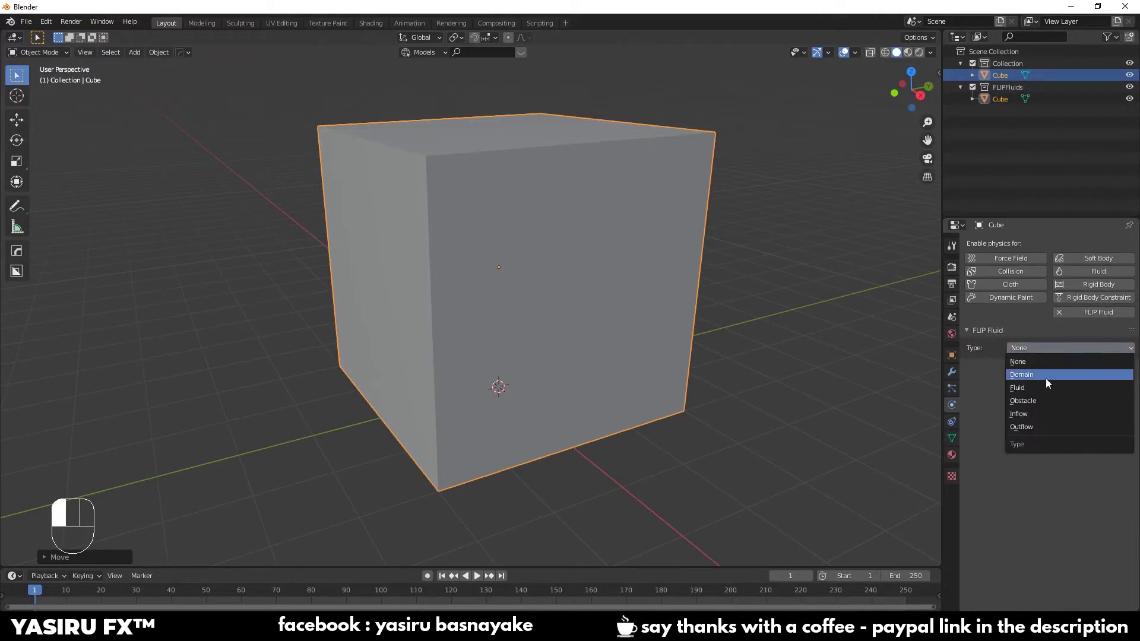
left_click(1046, 379)
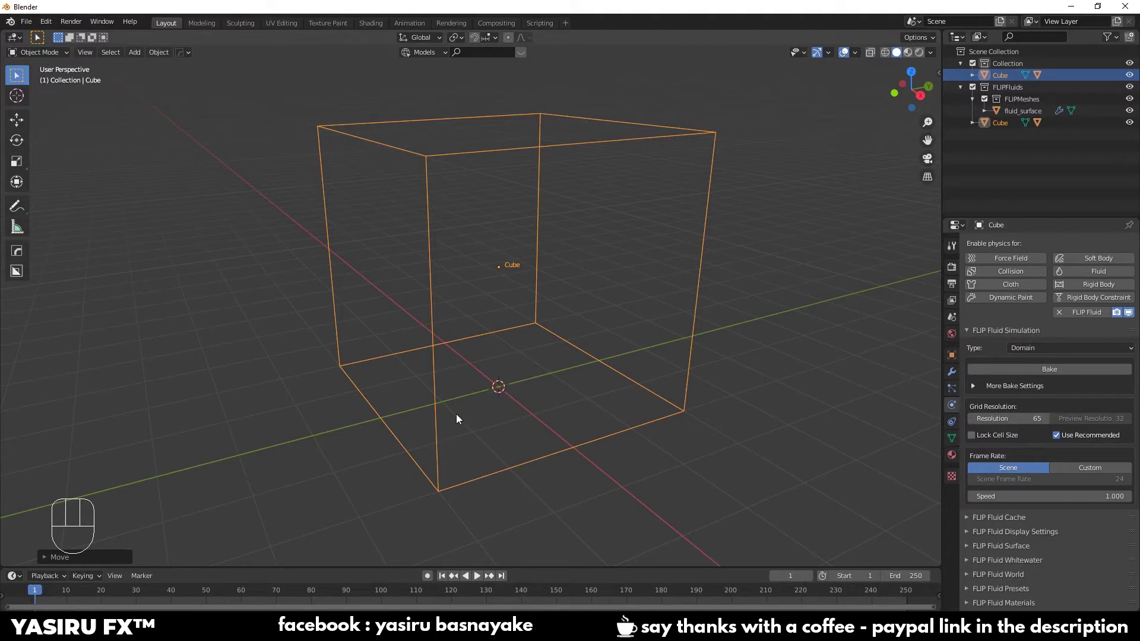
middle_click_drag(456, 419, 507, 377)
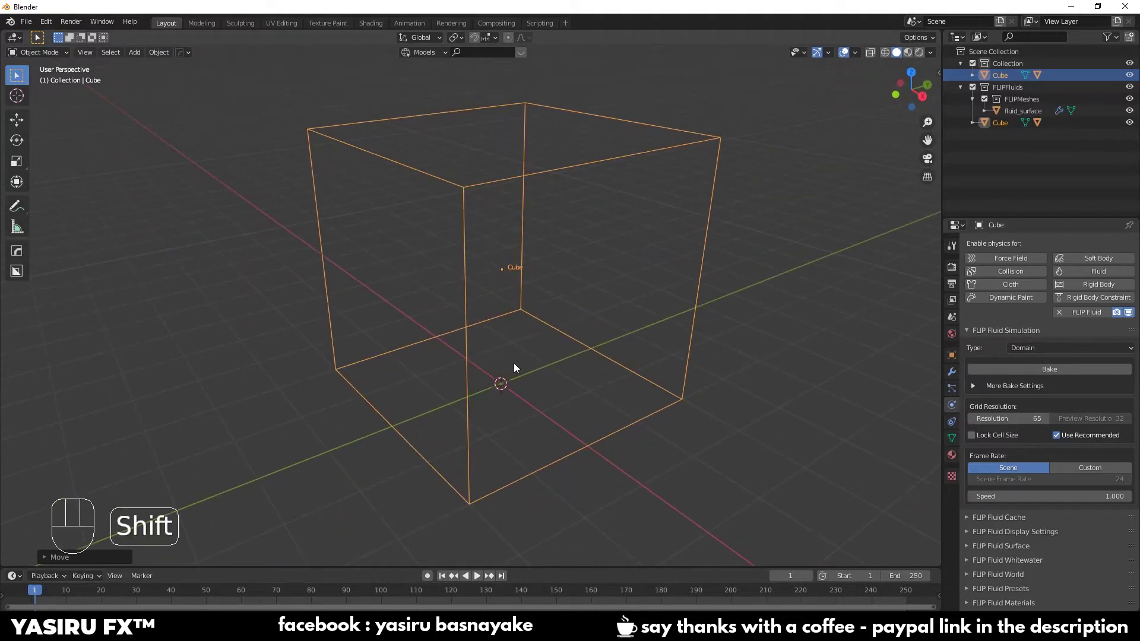
Add a text object at the origin and change its wording to 'LOGO'
key("shift+a")
left_click(469, 410)
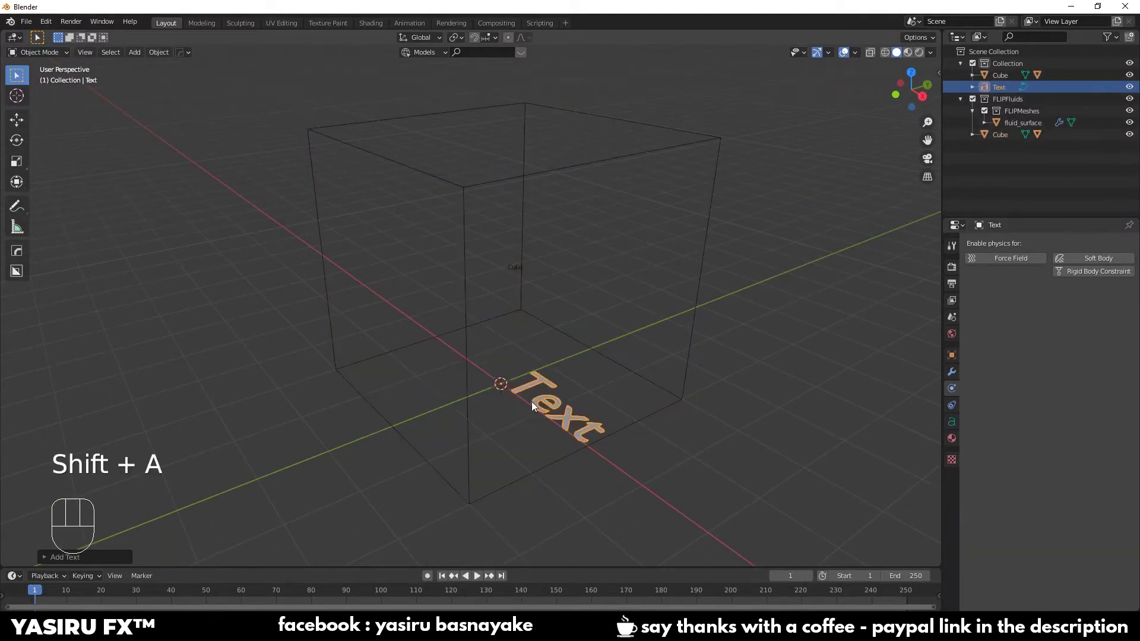
middle_click_drag(566, 423, 684, 446)
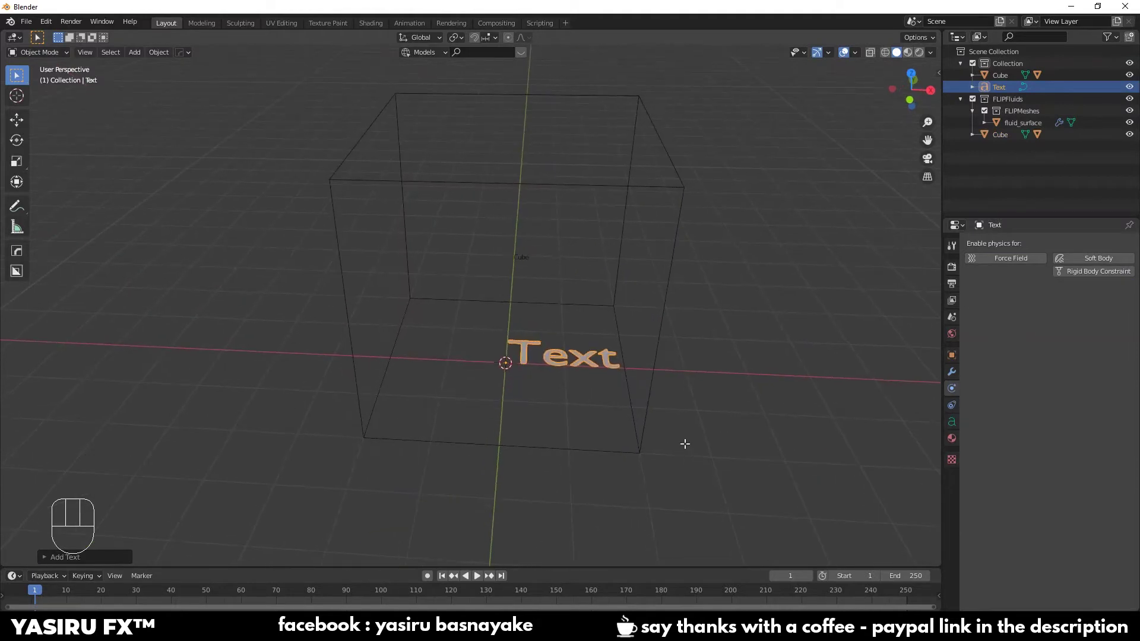
key("Tab")
key("BackSpace")
key("BackSpace")
key("BackSpace")
key("BackSpace")
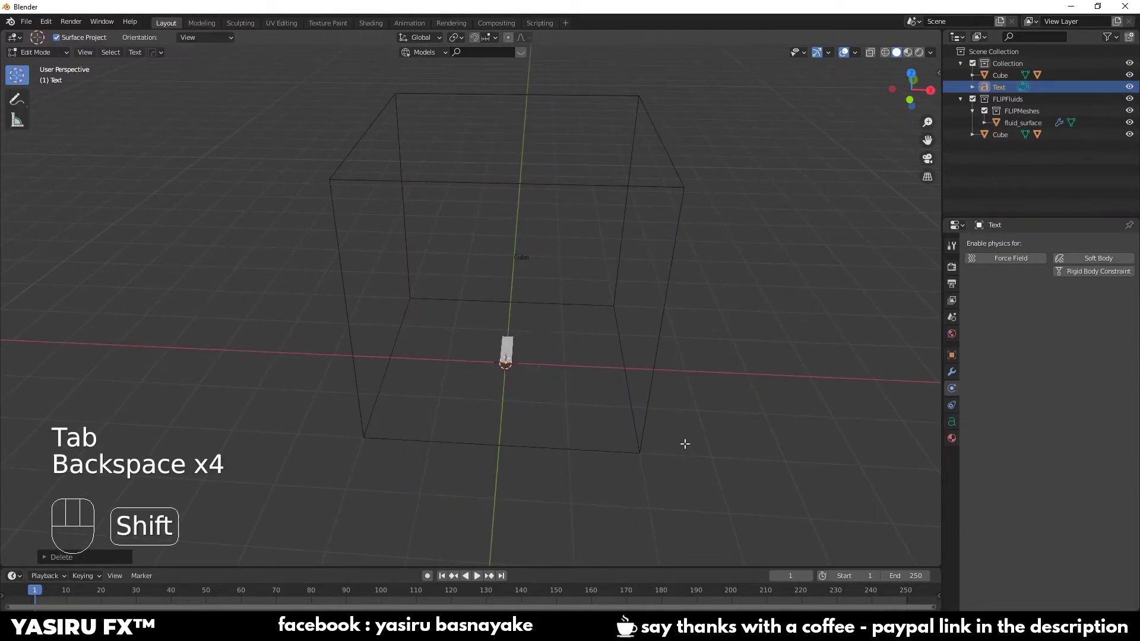
type("LOGO")
key("Tab")
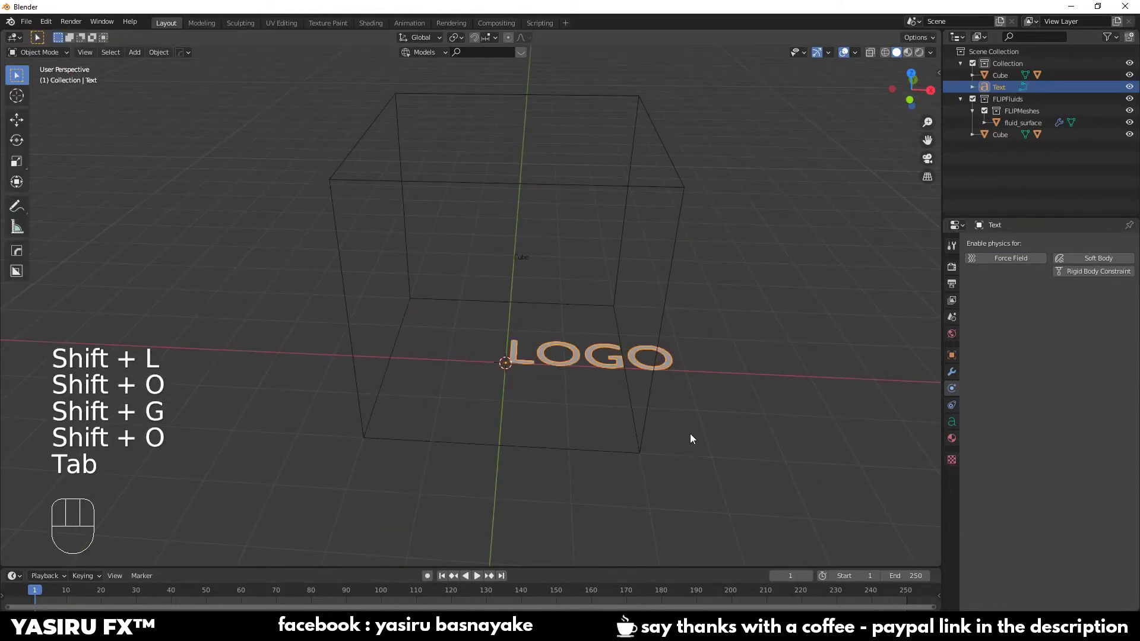
Set the text's horizontal and vertical paragraph alignment both to Center
left_click(952, 421)
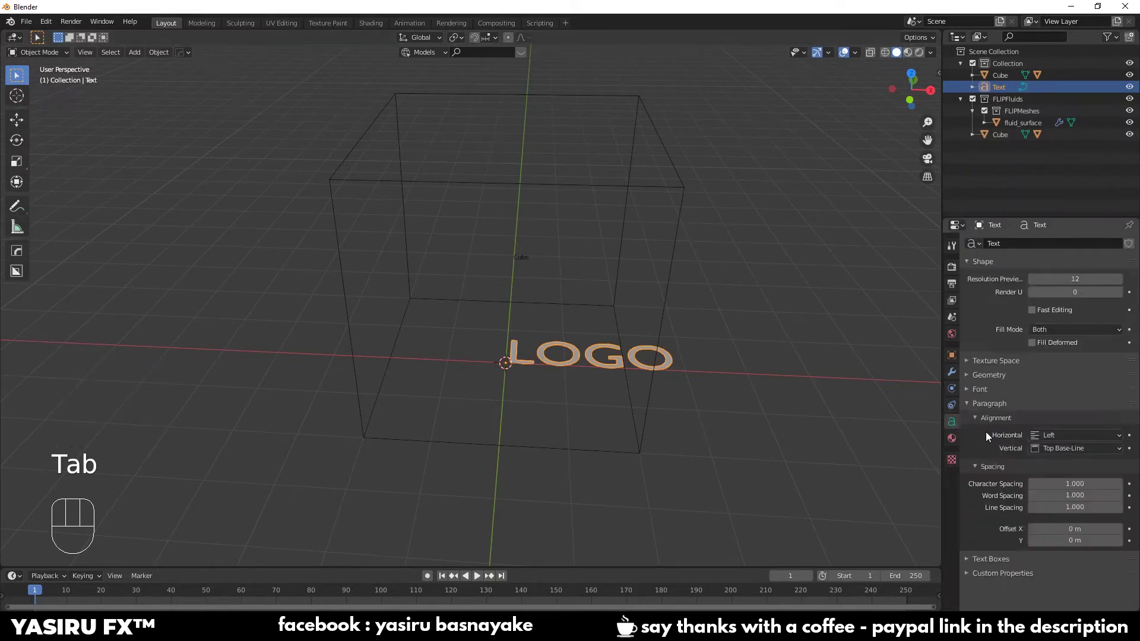
left_click(1063, 436)
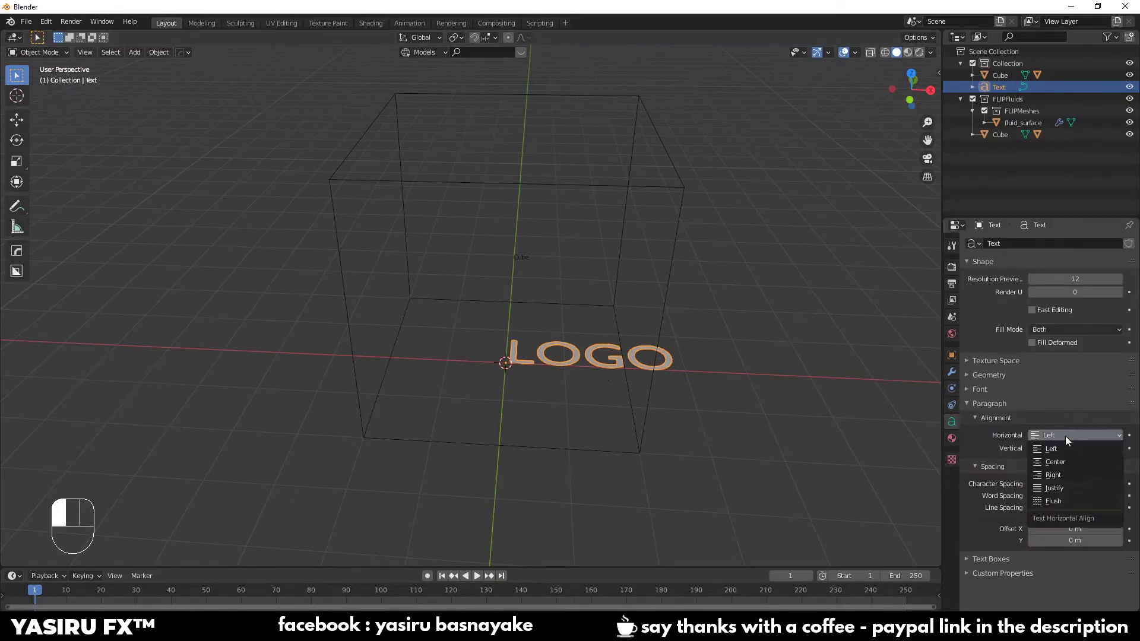
left_click(1059, 464)
middle_click_drag(819, 441, 701, 439)
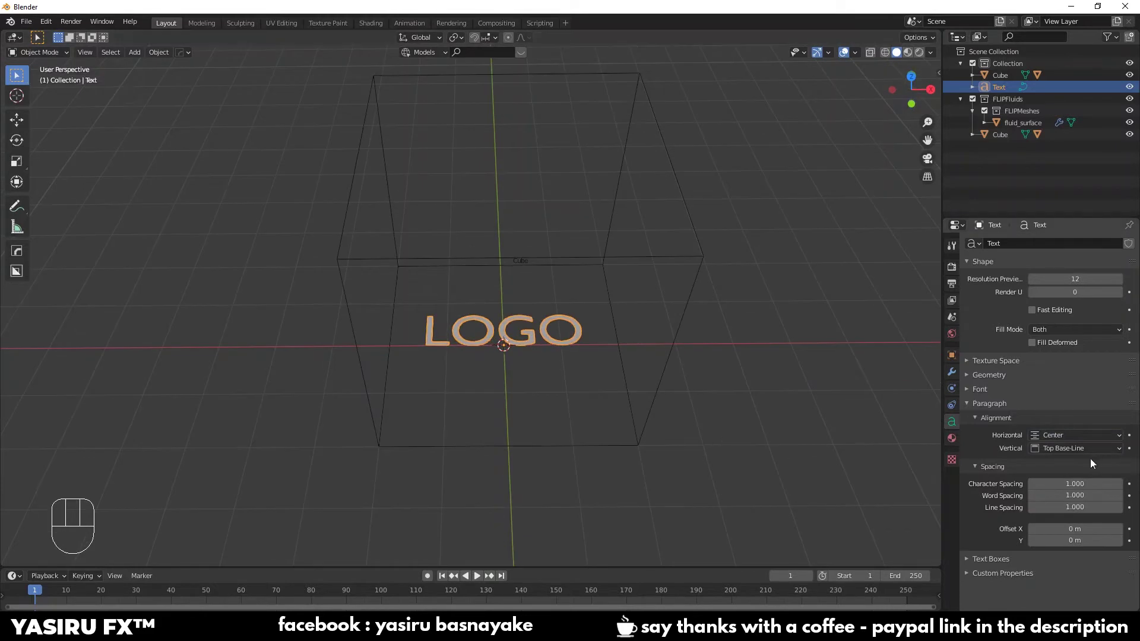
left_click(1074, 448)
left_click(1062, 488)
Scale up the LOGO text from the top view
middle_click_drag(509, 379, 525, 406)
scroll(525, 406, "down", 3)
key("KP_7")
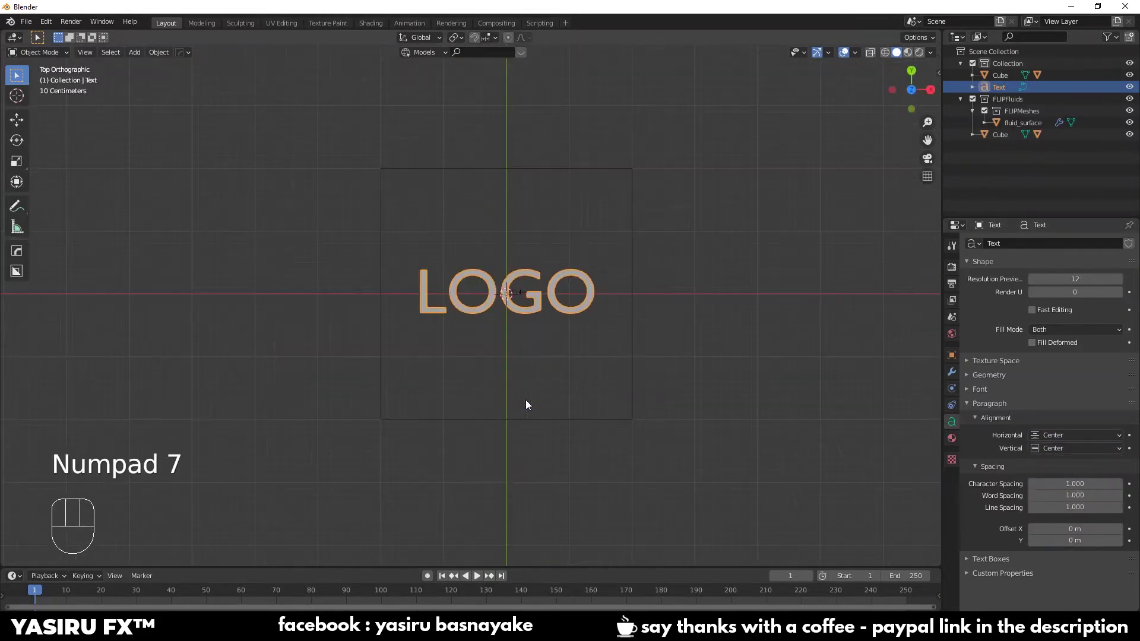
key("s")
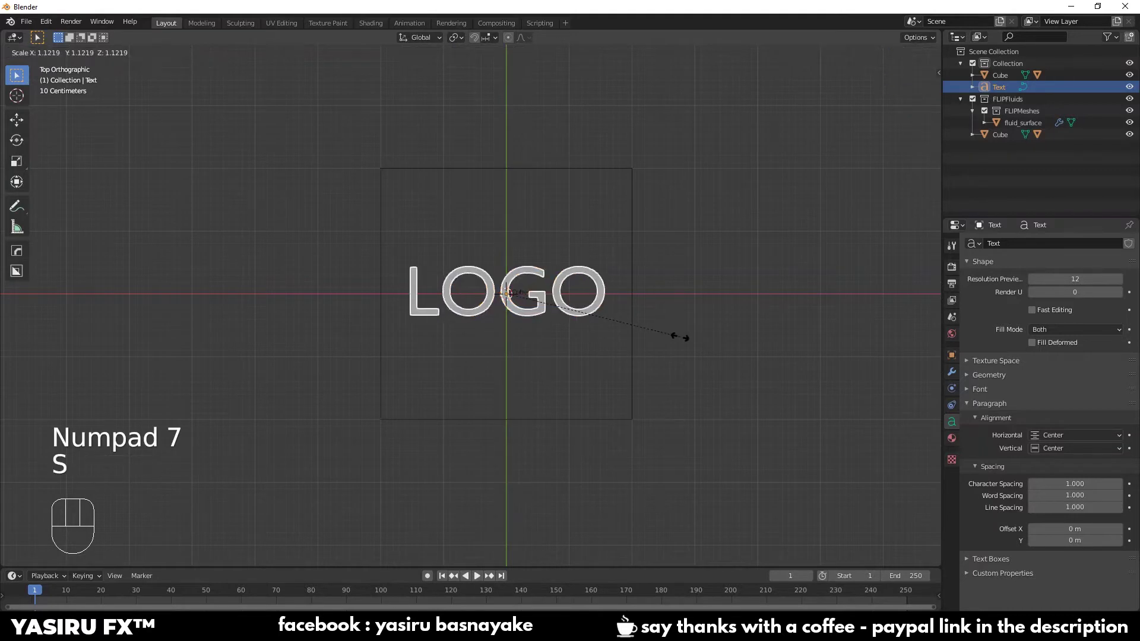
left_click(625, 431)
middle_click_drag(625, 431, 662, 392)
scroll(630, 425, "up", 3)
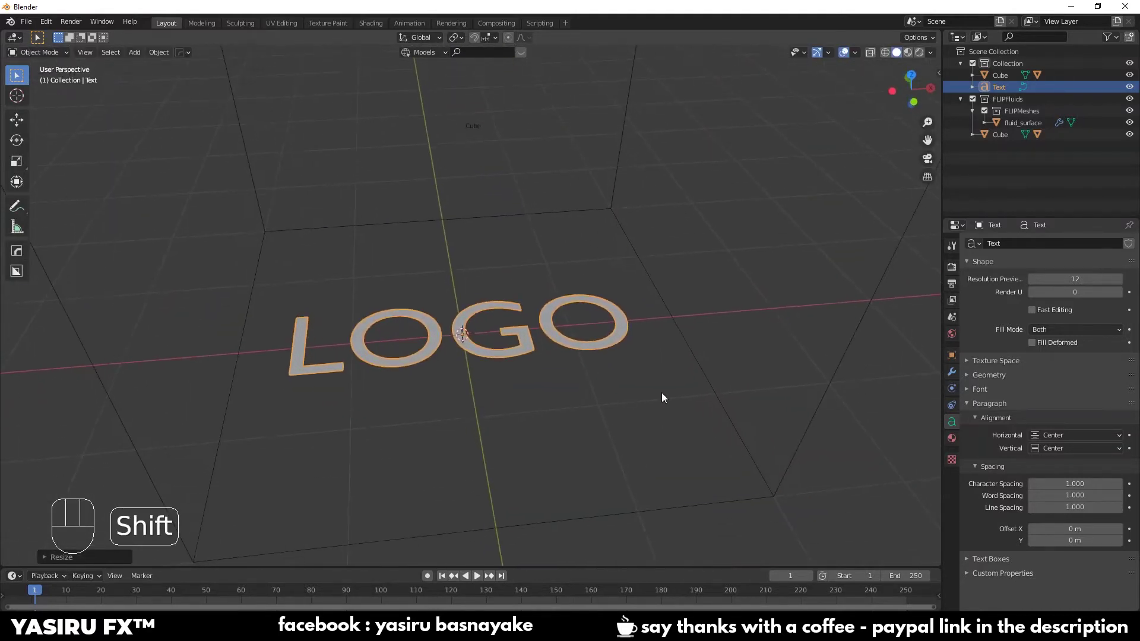
Give LOGO a 0.039 m bevel depth, -0.014 m offset and 0.027 m extrude
left_click(987, 376)
left_click_drag(1074, 454, 1111, 455, "shift")
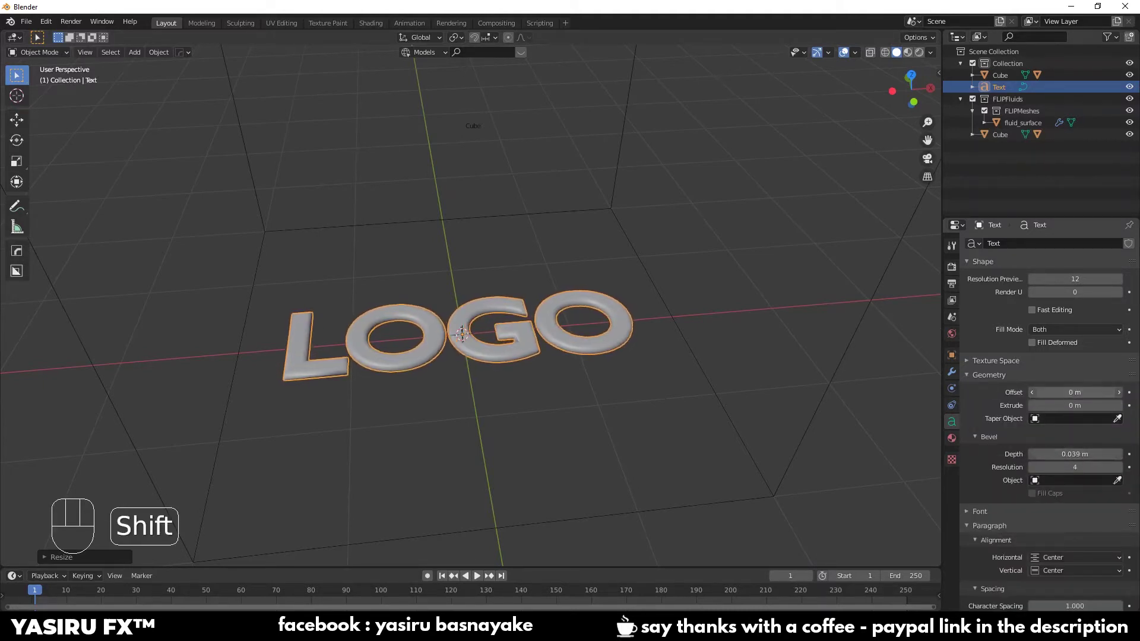
left_click_drag(1075, 393, 1089, 405, "shift")
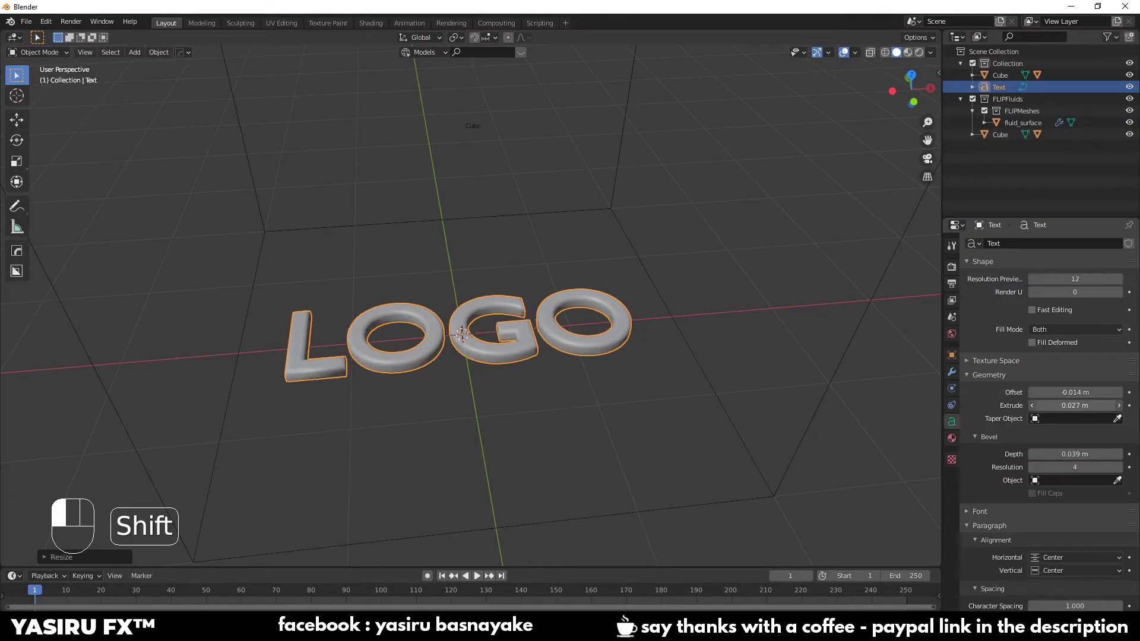
right_click(623, 332)
left_click(614, 332)
right_click(589, 320)
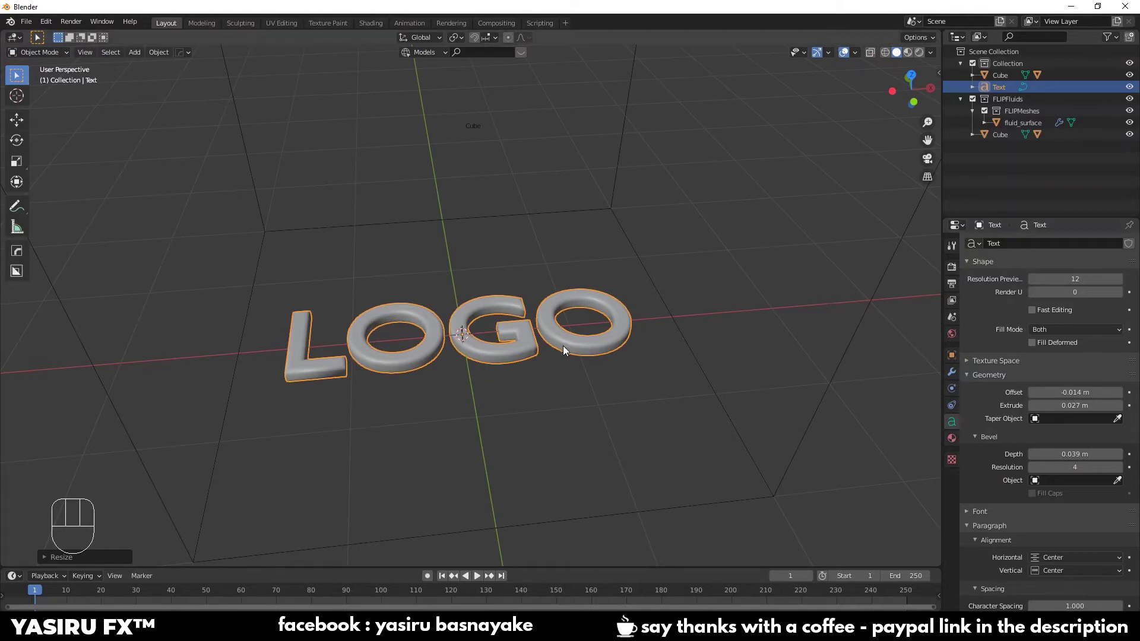
middle_click_drag(563, 346, 570, 378, "shift")
Convert the LOGO text into a mesh via the F3 'conv' search
key("F3")
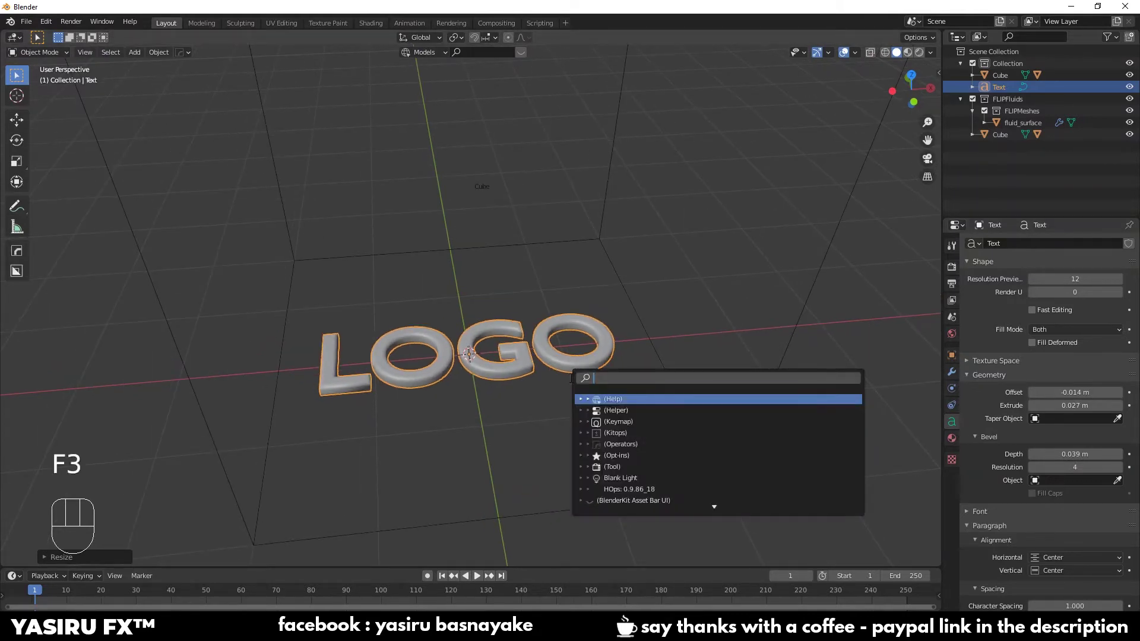
type("conve")
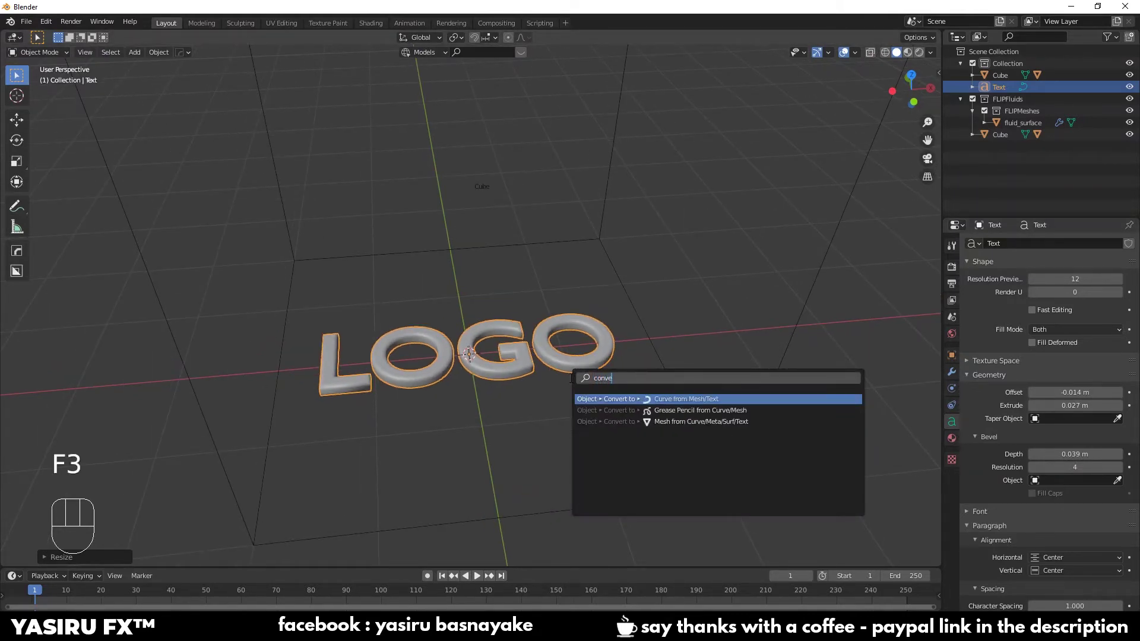
key("Down")
key("Down")
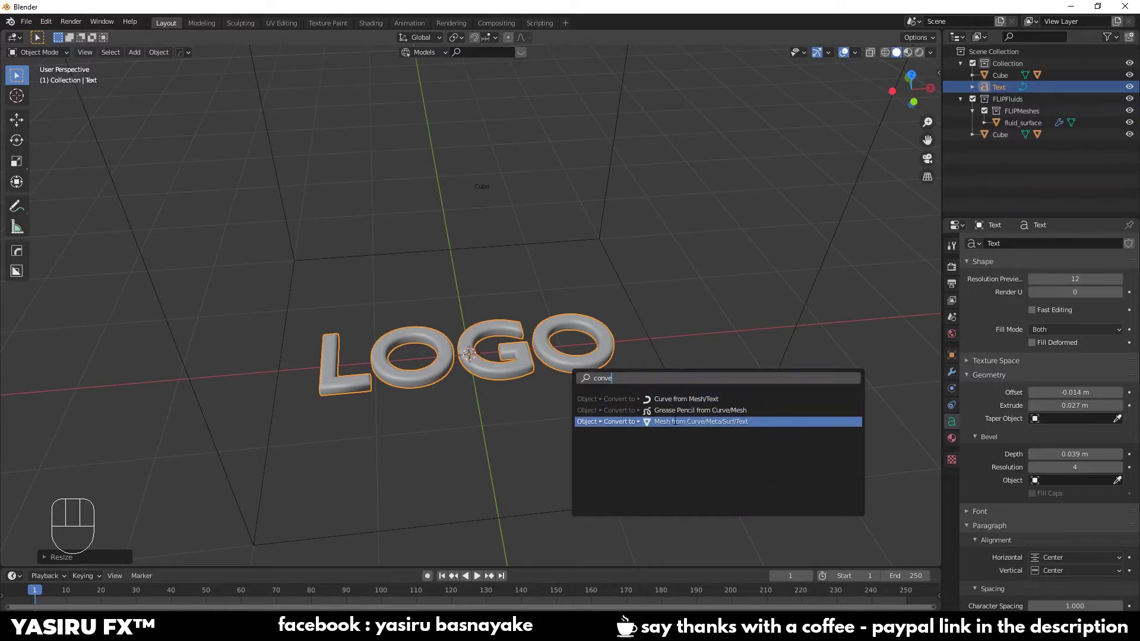
left_click(705, 422)
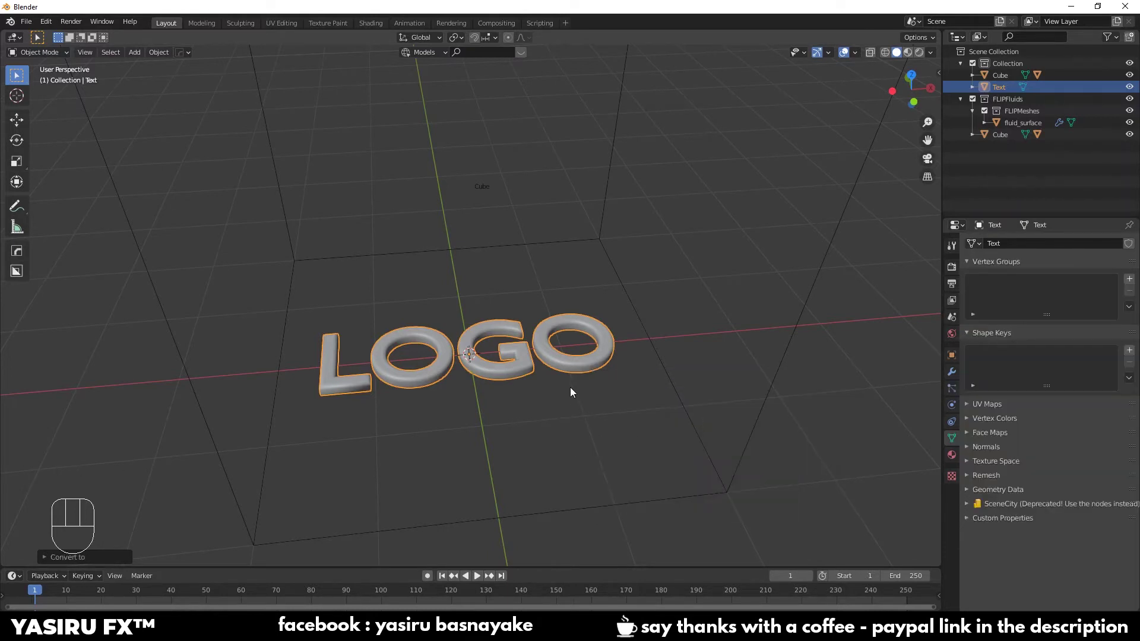
mouse_move(571, 391)
middle_mouse_down()
mouse_move(694, 363)
mouse_move(573, 373)
middle_mouse_up()
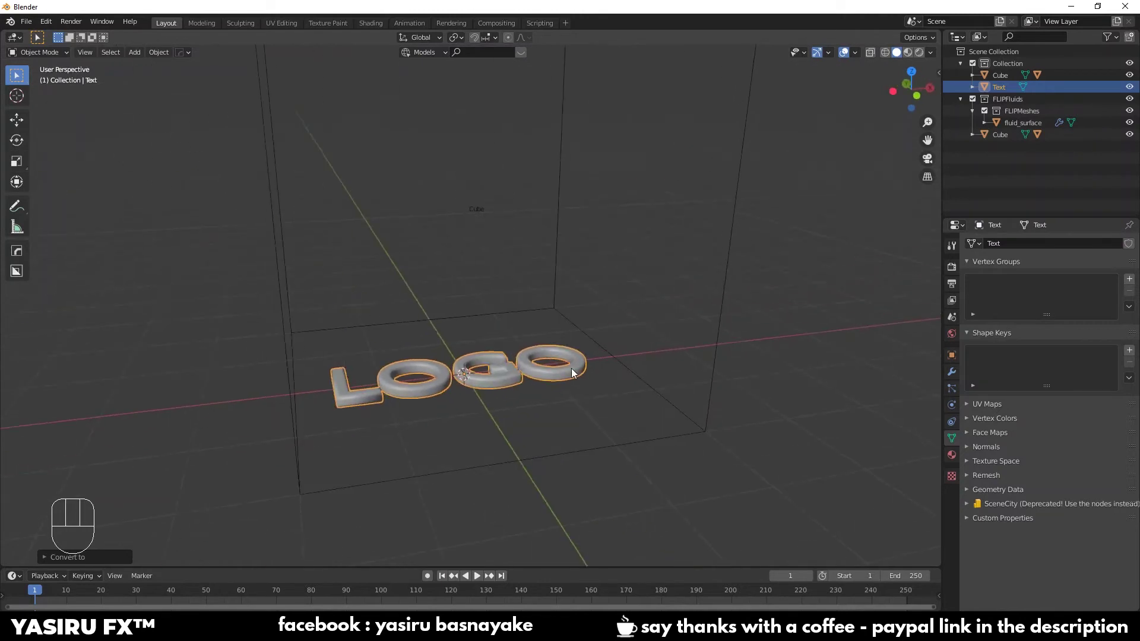
Move the LOGO mesh up inside the domain and view it from the front
key("g")
left_click(648, 347)
middle_click_drag(647, 346, 606, 368)
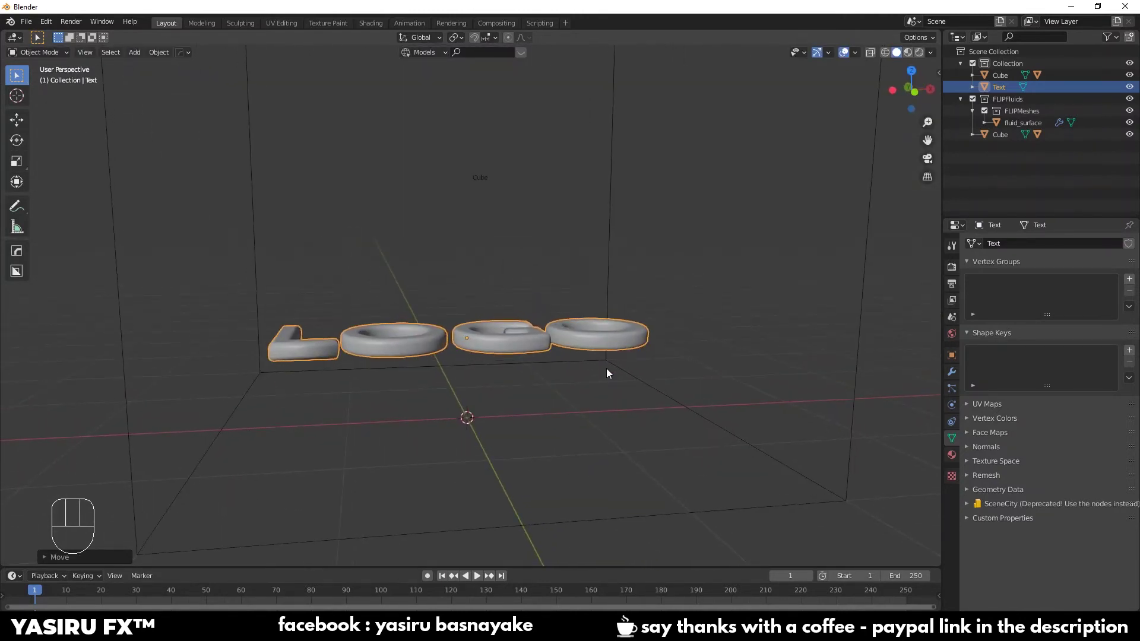
key("KP_1")
Scale LOGO slightly taller along Z and apply its scale
key("s")
key("z")
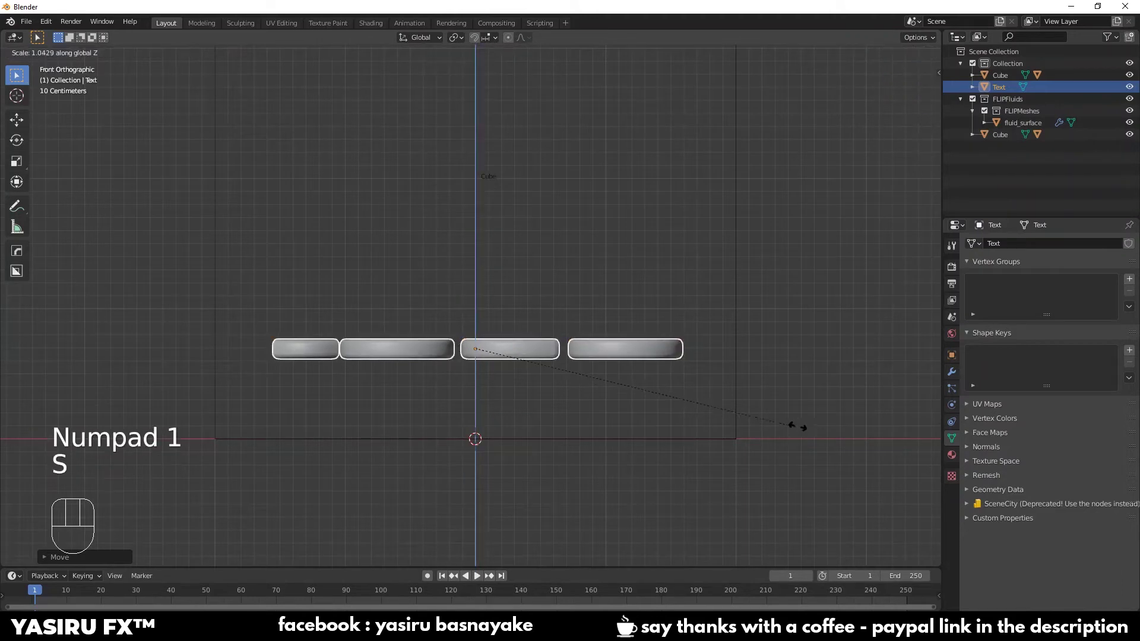
left_click(840, 368)
middle_click_drag(839, 337, 547, 296)
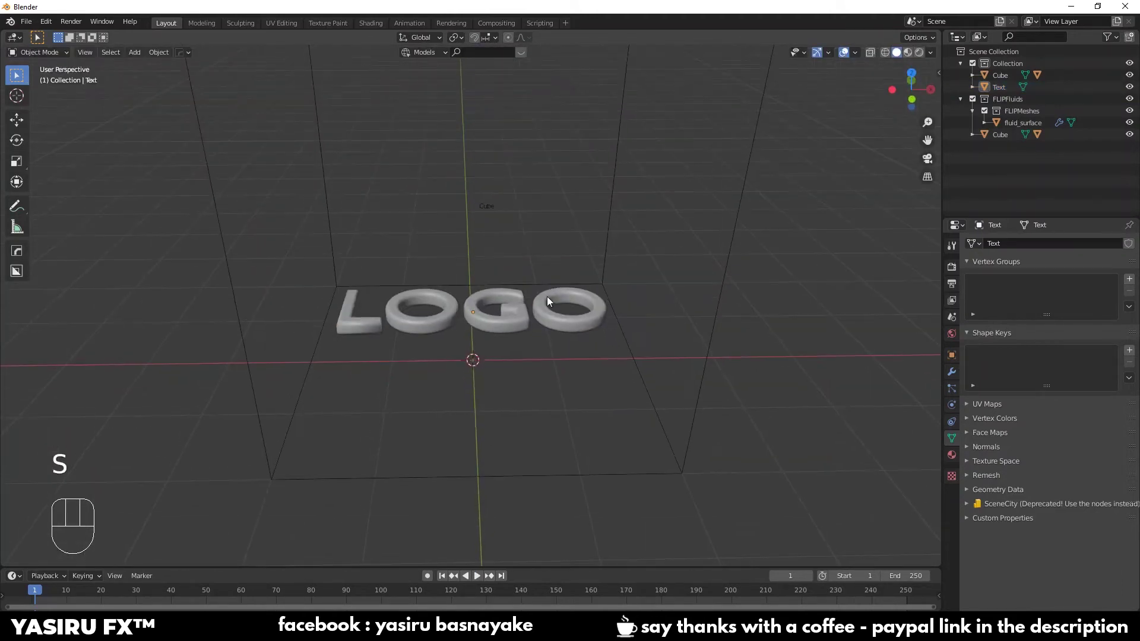
left_click(560, 322)
key("ctrl+a")
left_click(528, 343)
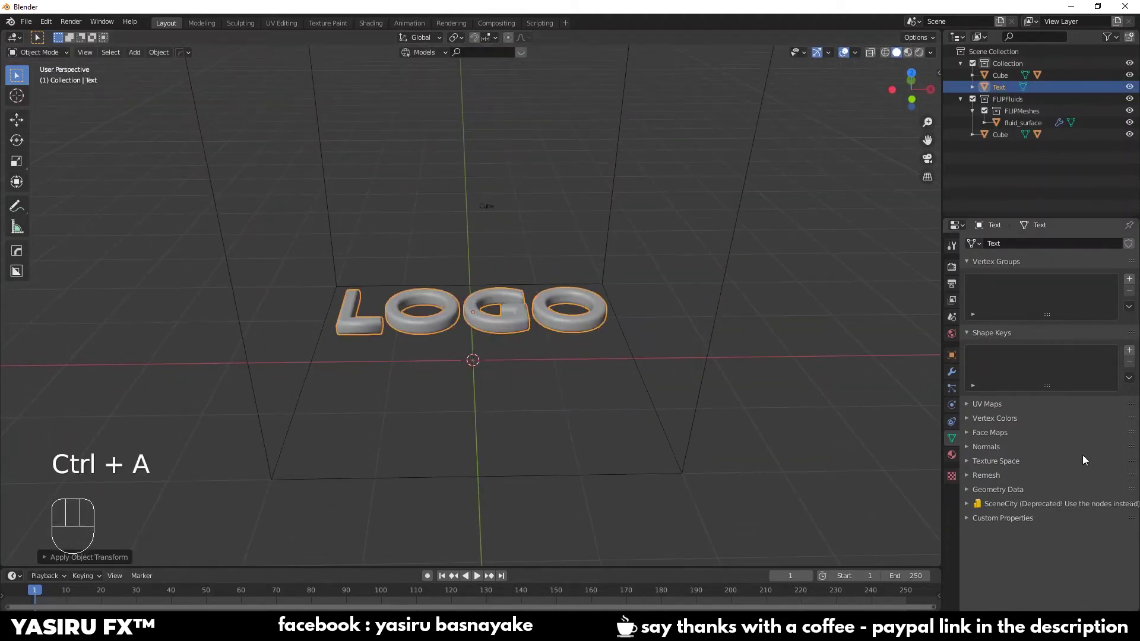
Turn on Auto Smooth for the LOGO mesh, shade it smooth, then reselect it
left_click(995, 444)
left_click(1033, 463)
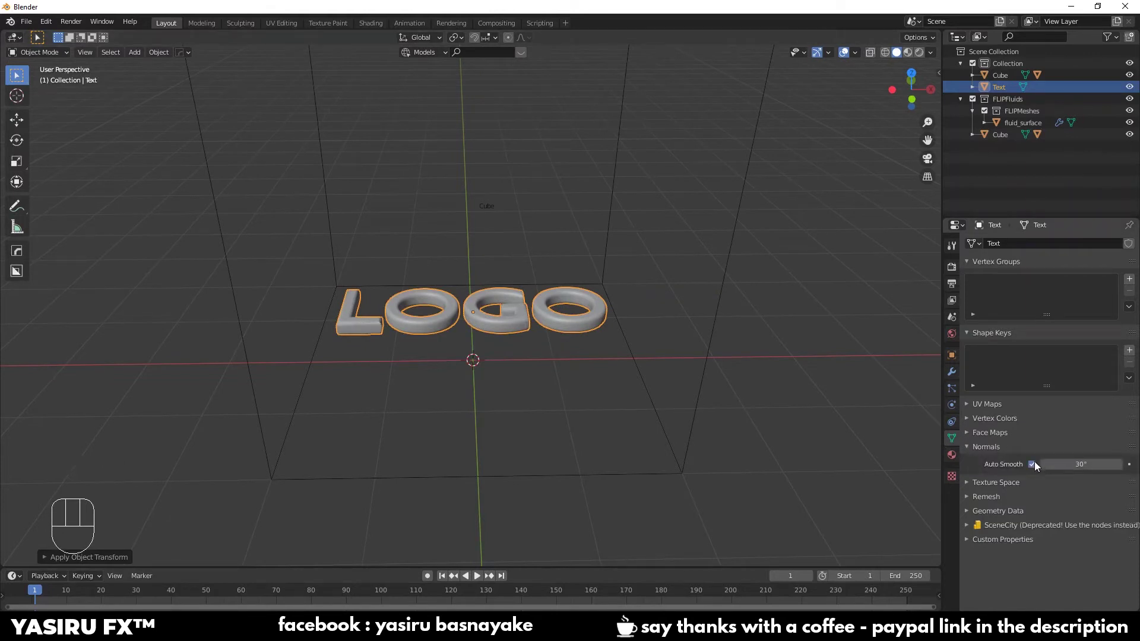
left_click(997, 445)
right_click(564, 319)
left_click(560, 318)
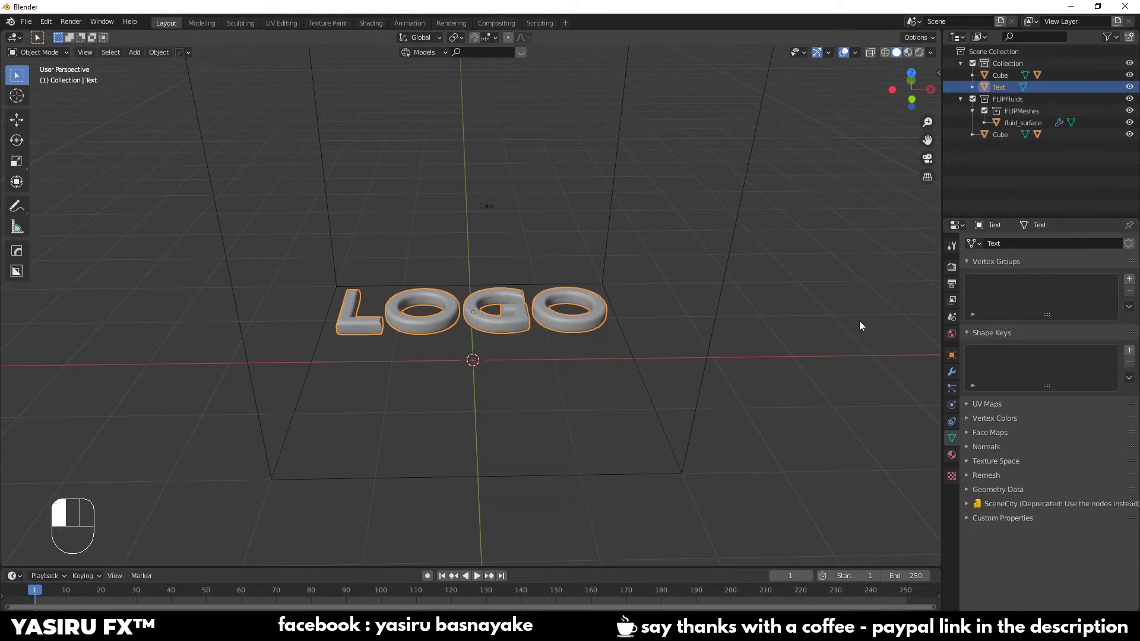
left_click(859, 320)
middle_click_drag(557, 407, 539, 323)
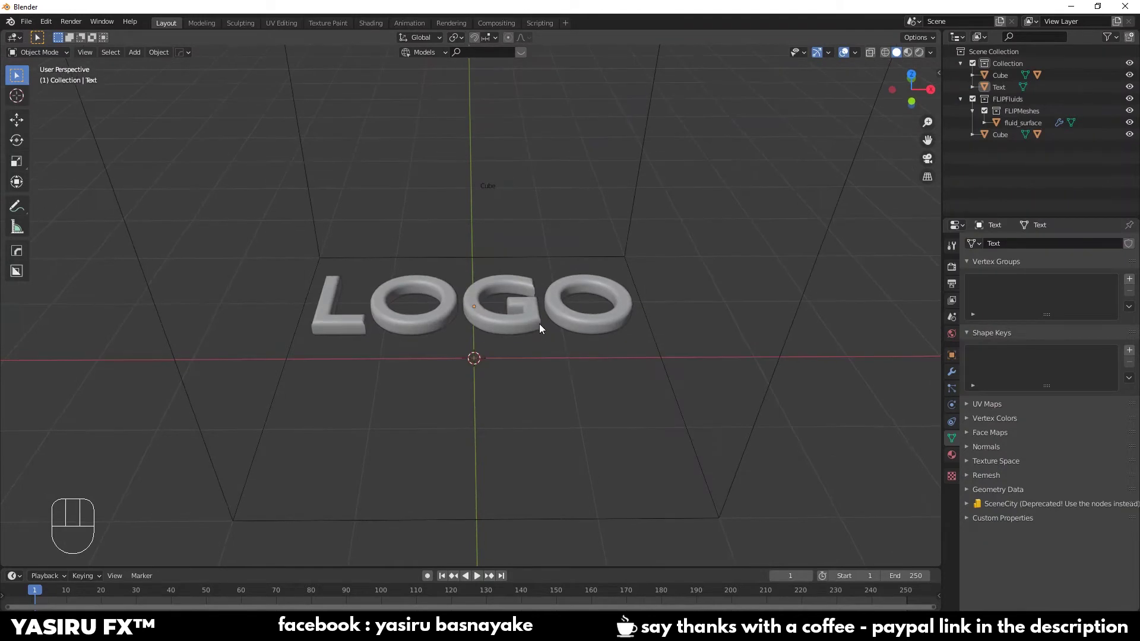
left_click(539, 323)
Add FLIP Fluid physics to LOGO and set its type to Fluid instead of Inflow
left_click(948, 410)
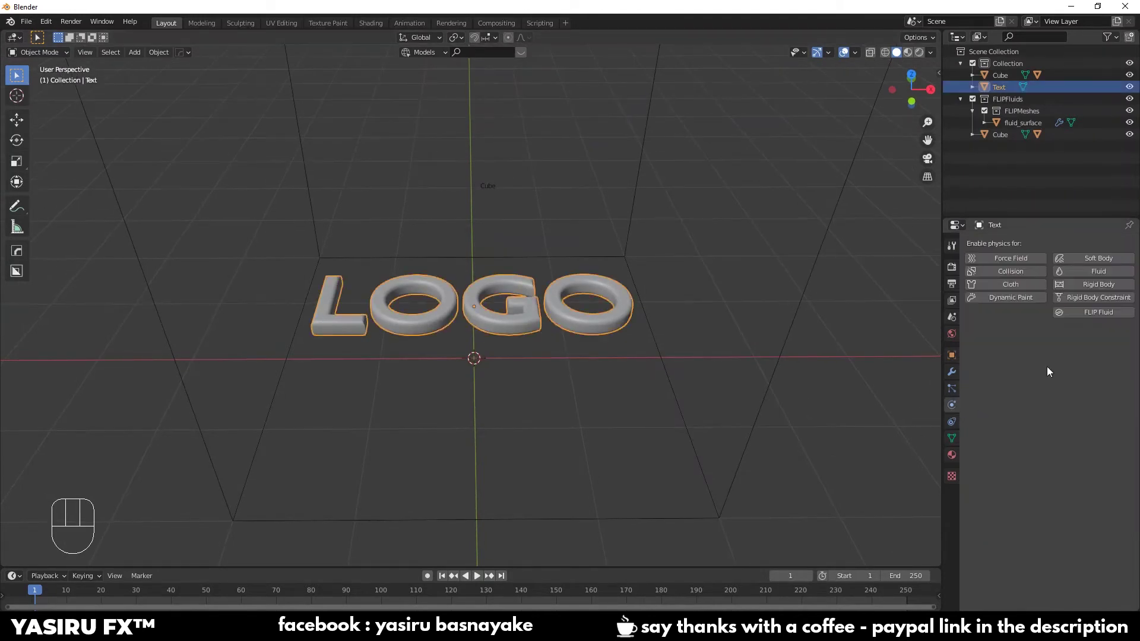
left_click(1087, 311)
left_click(1013, 347)
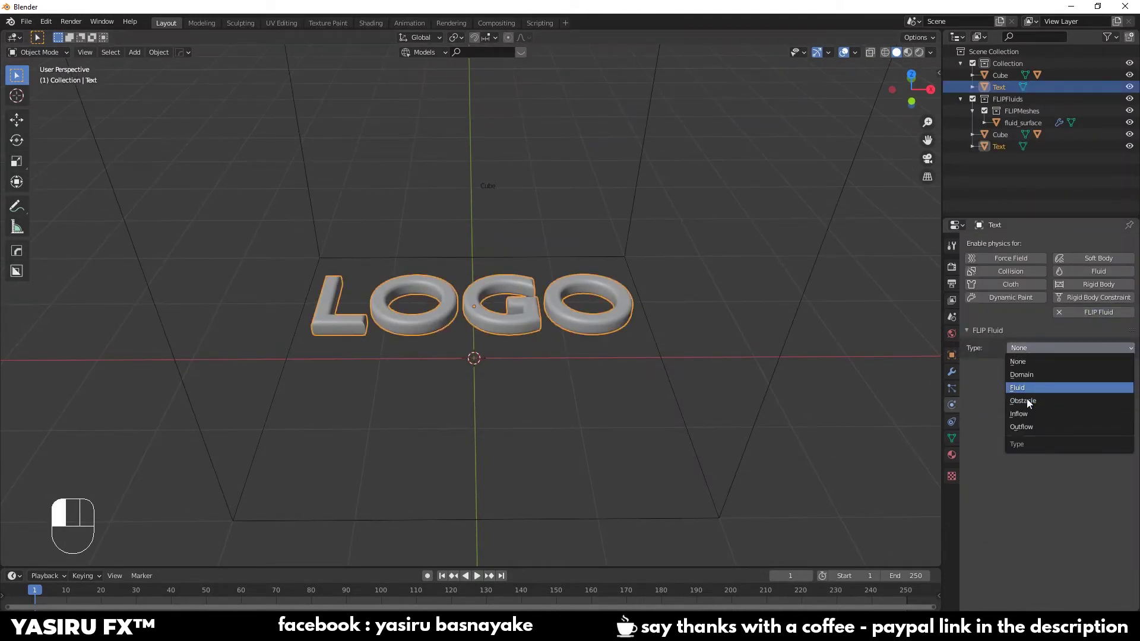
left_click(1048, 413)
left_click(1040, 349)
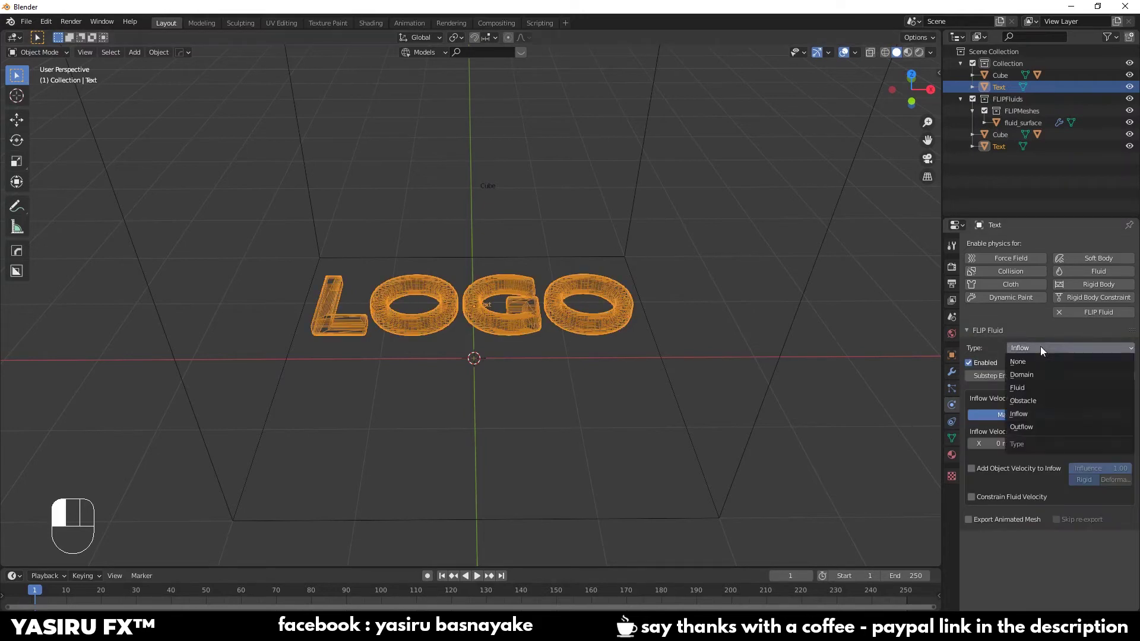
left_click(1021, 388)
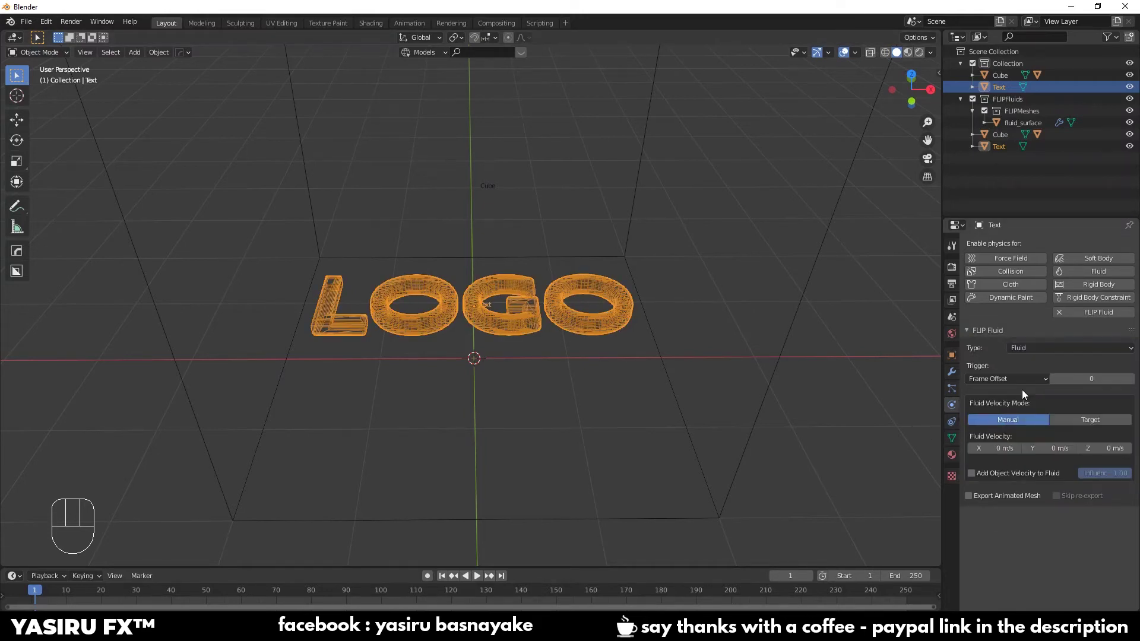
mouse_move(674, 371)
middle_mouse_down()
mouse_move(774, 349)
mouse_move(716, 351)
mouse_move(673, 374)
middle_mouse_up()
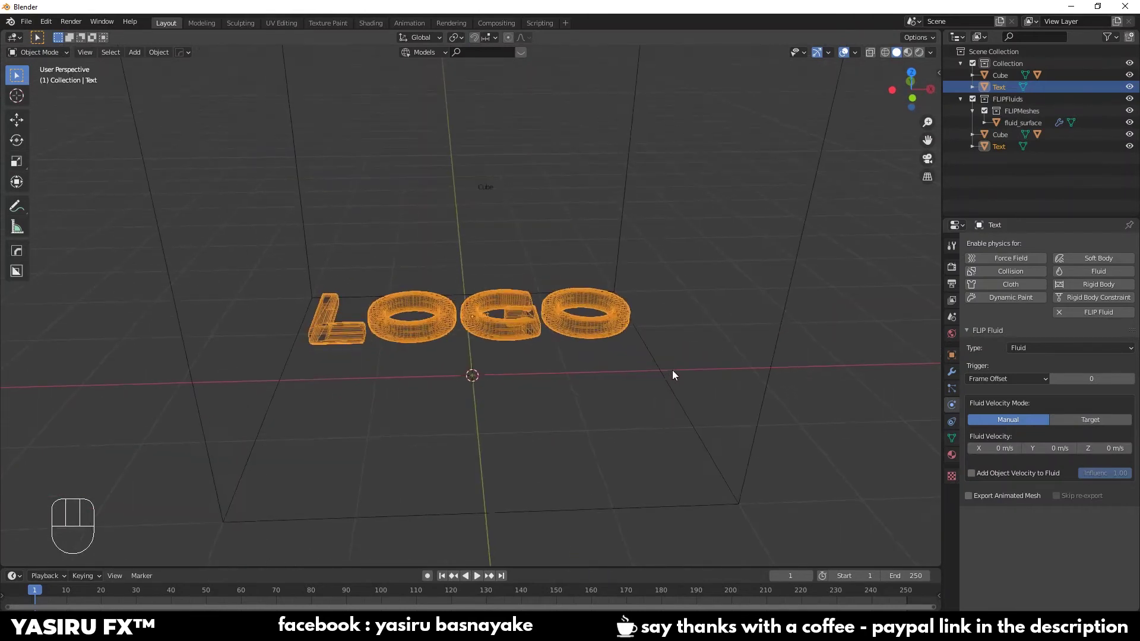
scroll(672, 374, "down", 2)
Start baking the domain and step through the early frames to preview LOGO melting
left_click(706, 373)
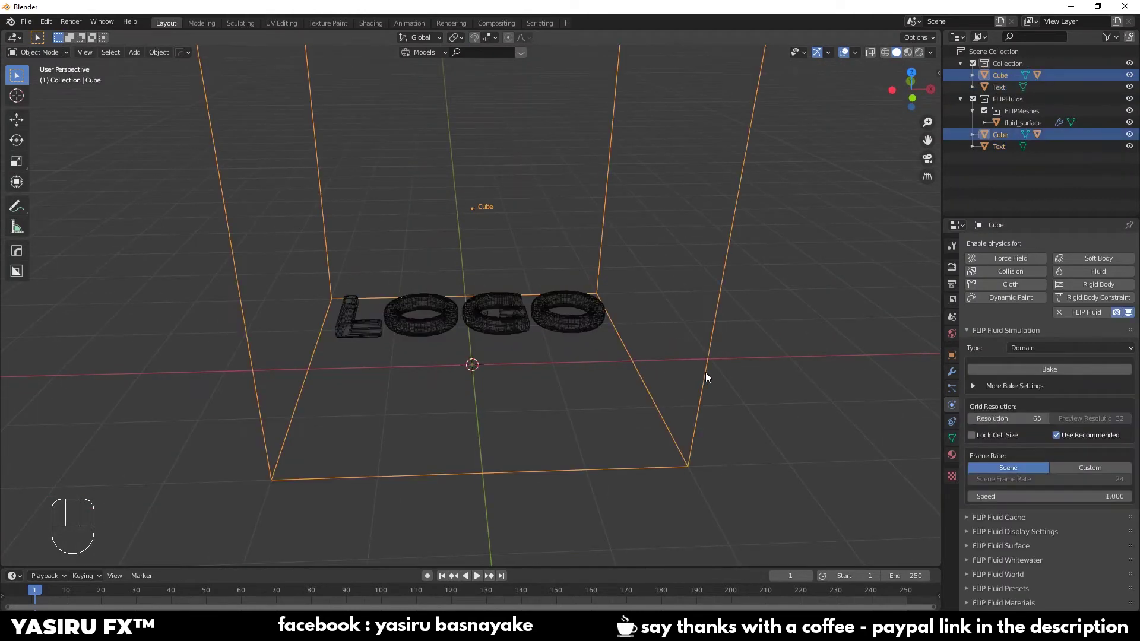
left_click(1039, 368)
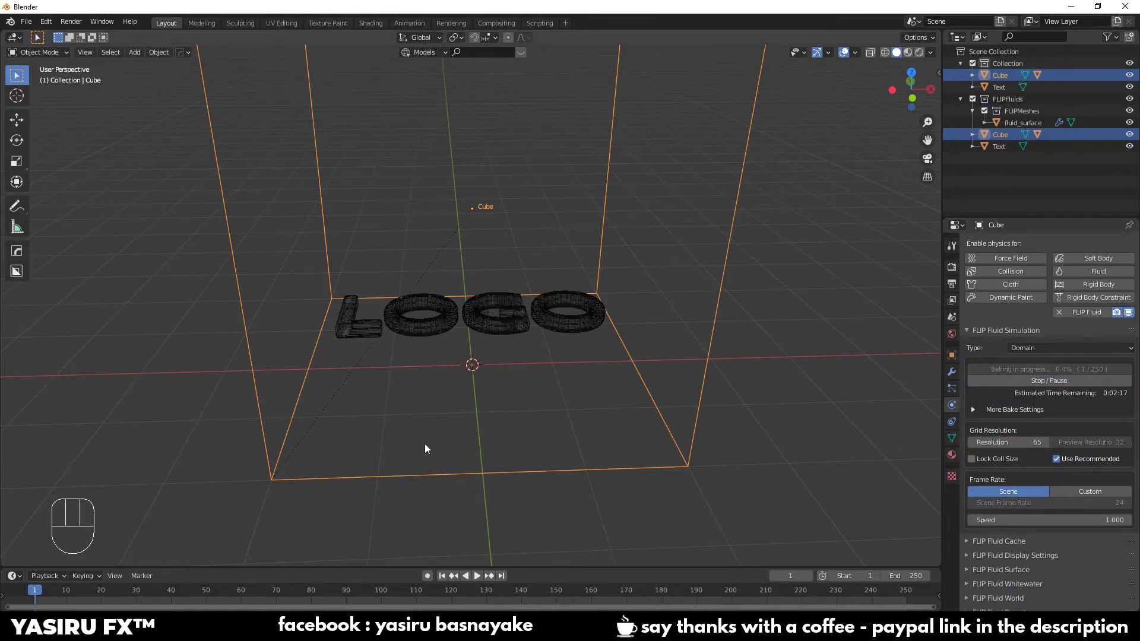
key("Left")
key("Right")
key("Right")
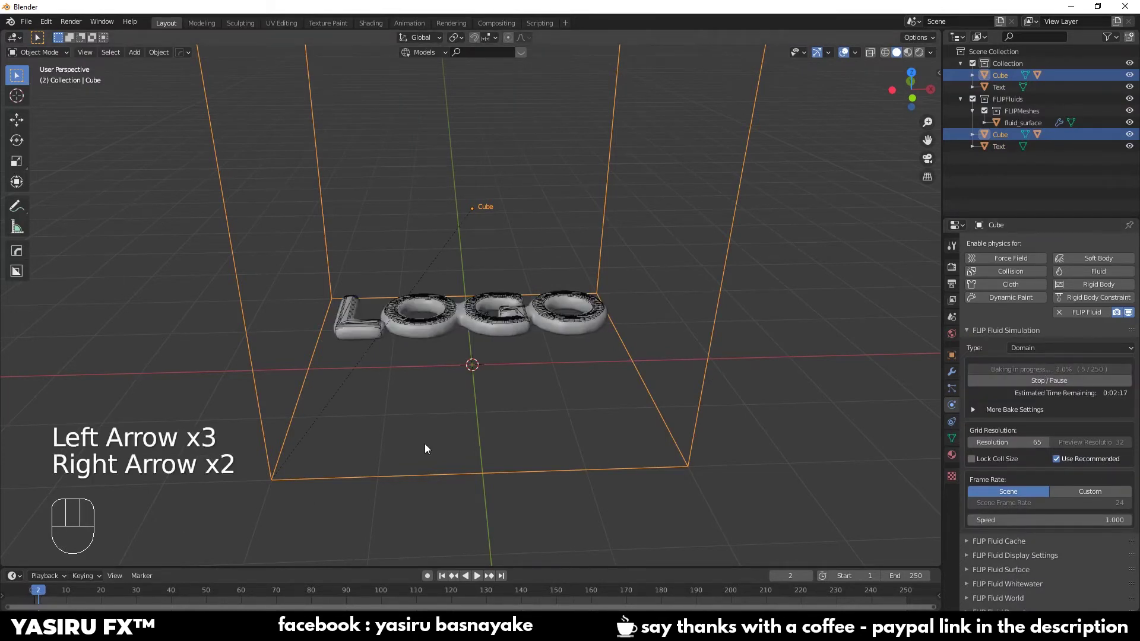
key("Left")
key("Right")
key("Right")
key("Right")
key("Right")
key("Right")
key("Right")
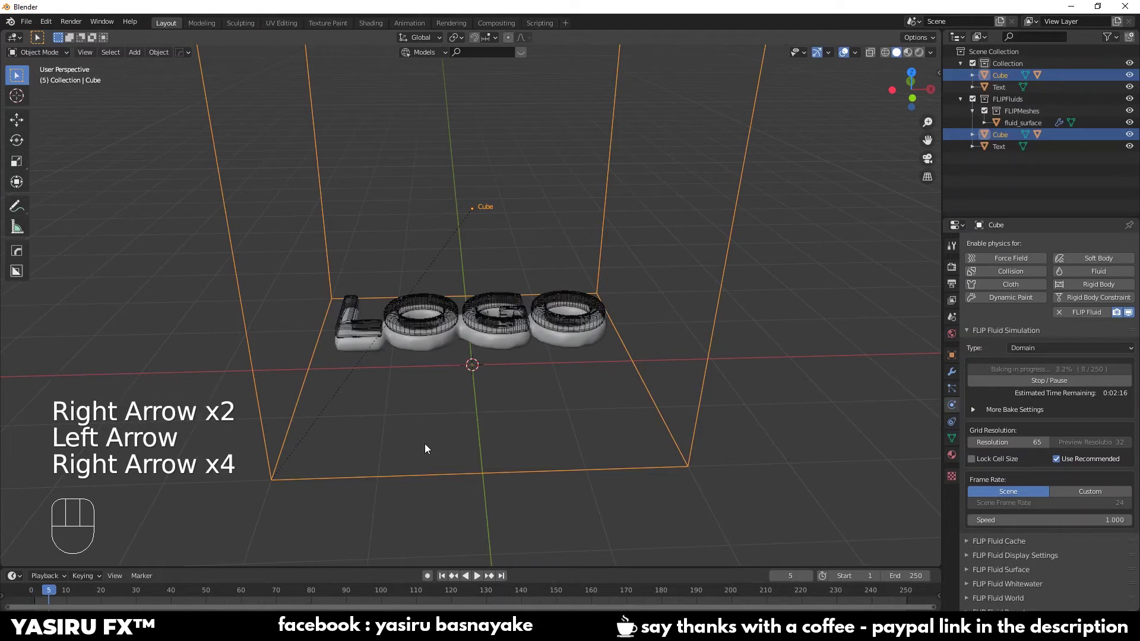
key("Right")
key("Right")
key("Right")
key("Right")
key("Right")
key("Right")
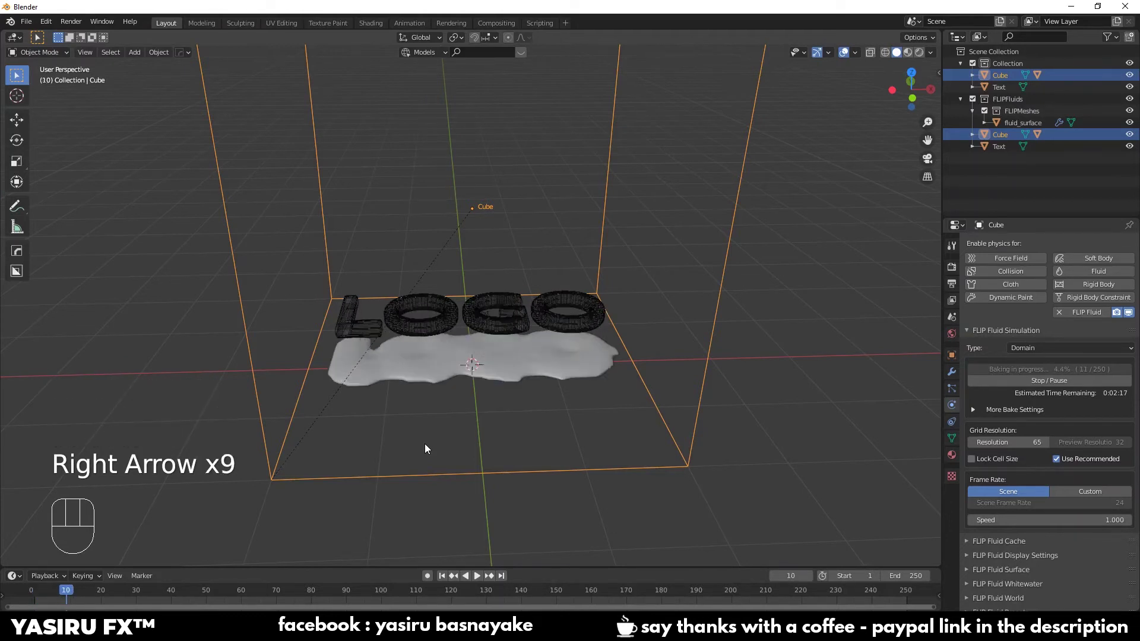
key("Left")
key("Left")
key("Left")
key("Left")
key("Left")
key("Left")
key("Left")
key("Left")
key("Left")
key("Left")
key("Left")
key("Left")
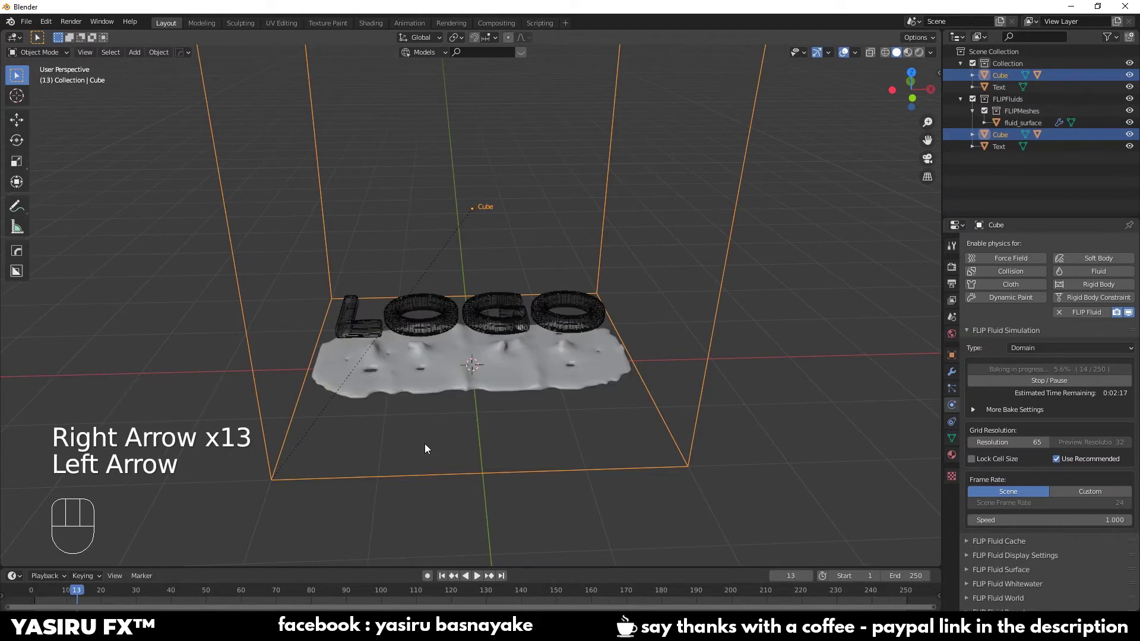
key("Right")
key("Right")
key("Right")
key("Right")
key("Right")
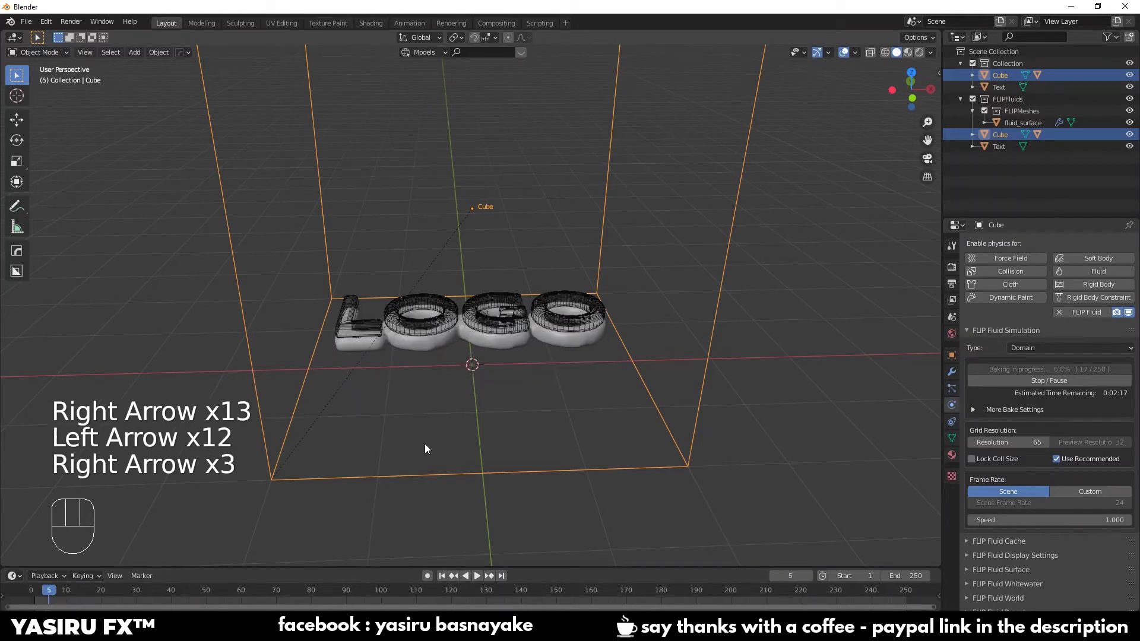
Stop the running bake, set the LOGO text's Trigger Frame Offset to 40, and reselect the domain Cube
left_click(1044, 380)
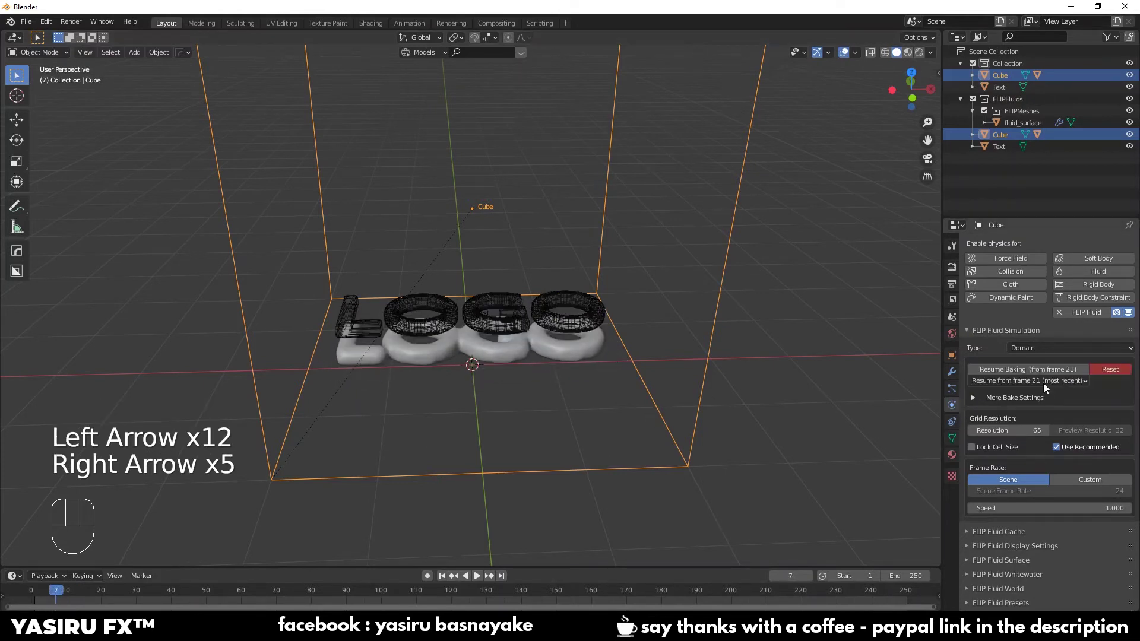
left_click(571, 320)
scroll(571, 320, "up", 2)
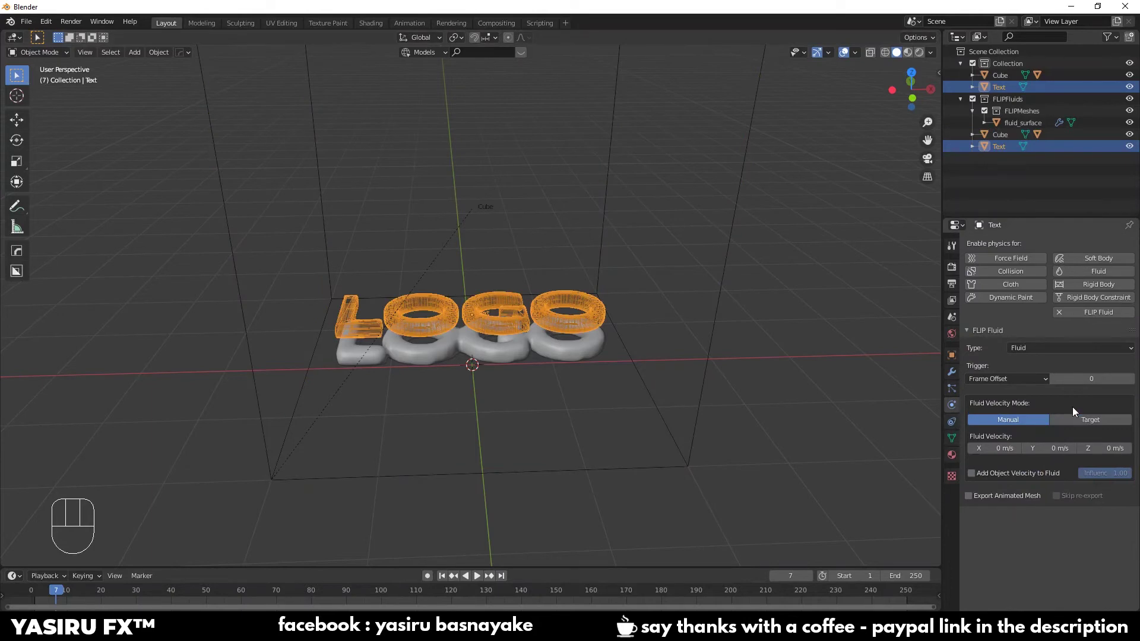
scroll(669, 365, "up", 1)
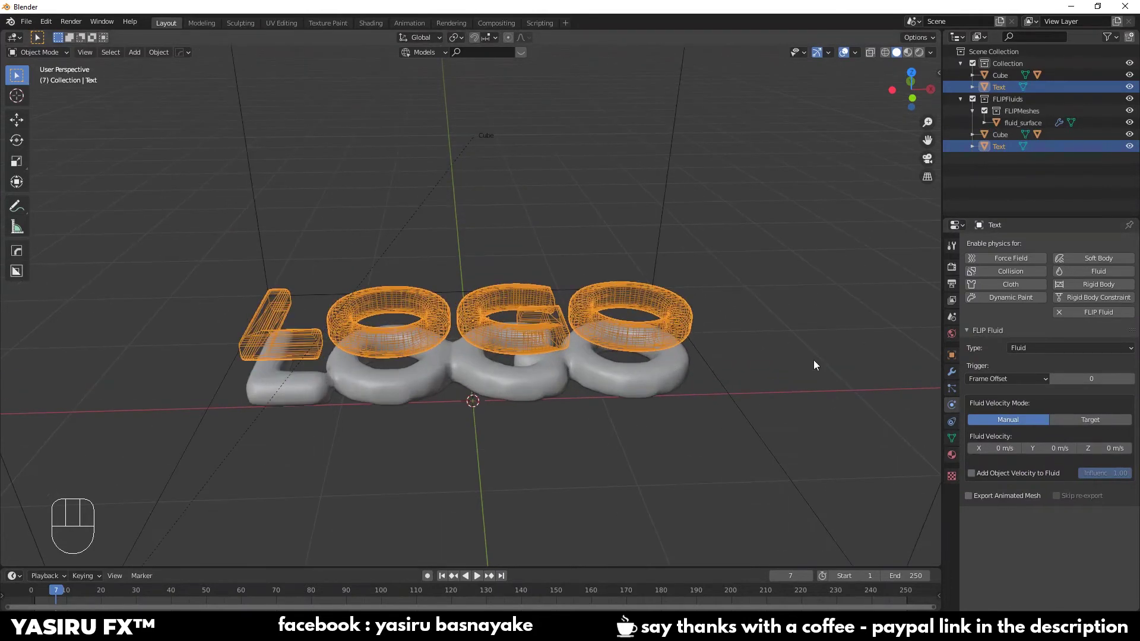
left_click(1106, 377)
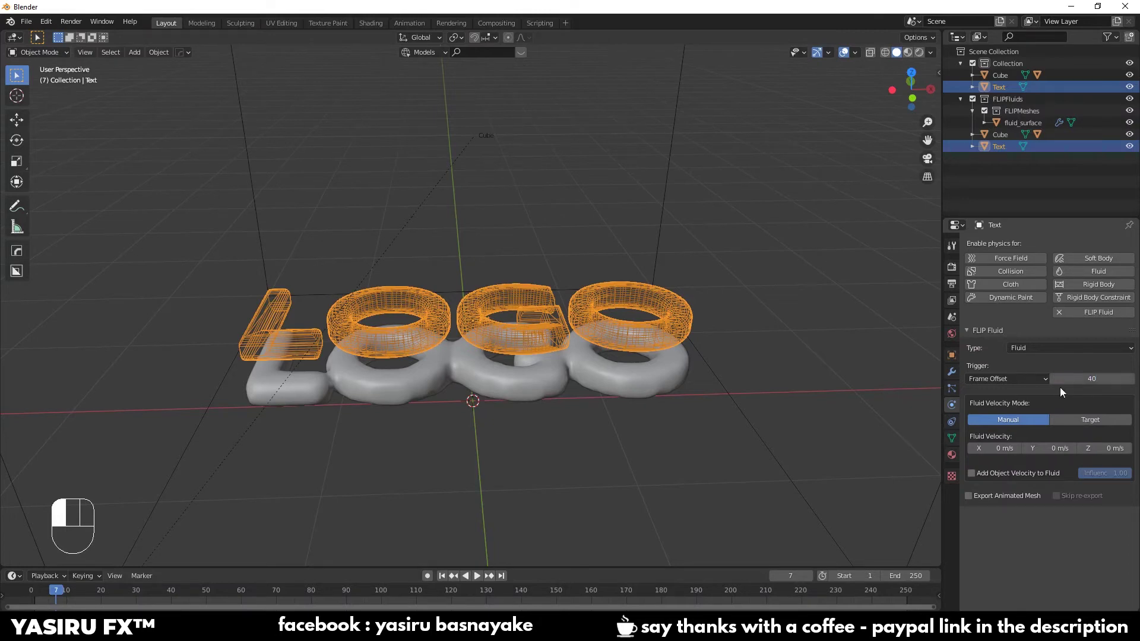
scroll(681, 426, "down", 2)
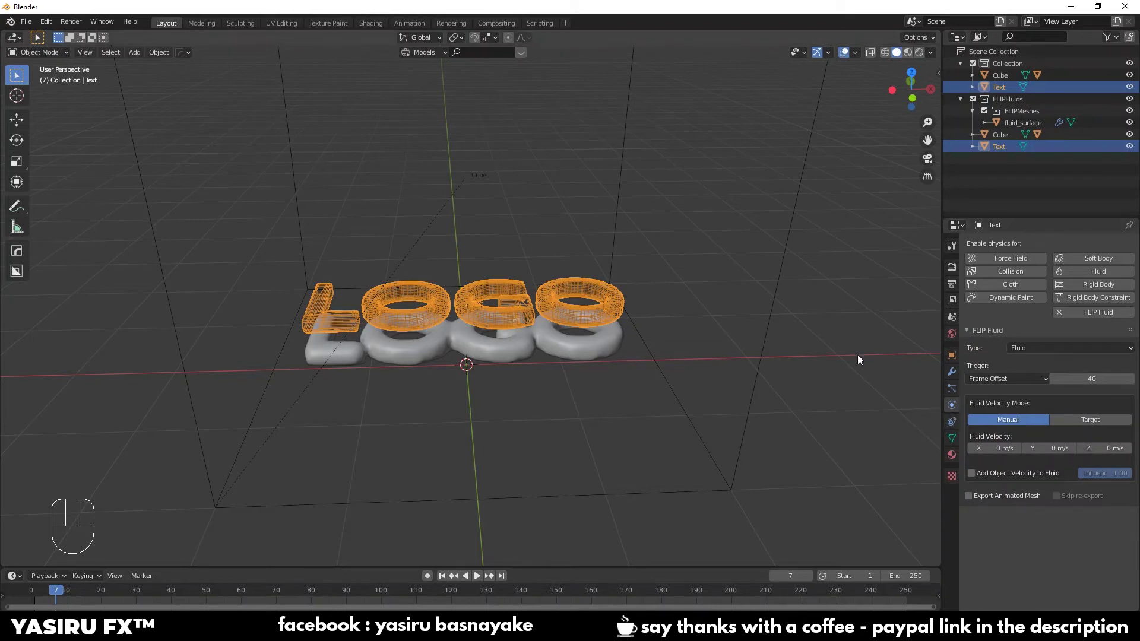
left_click(760, 347)
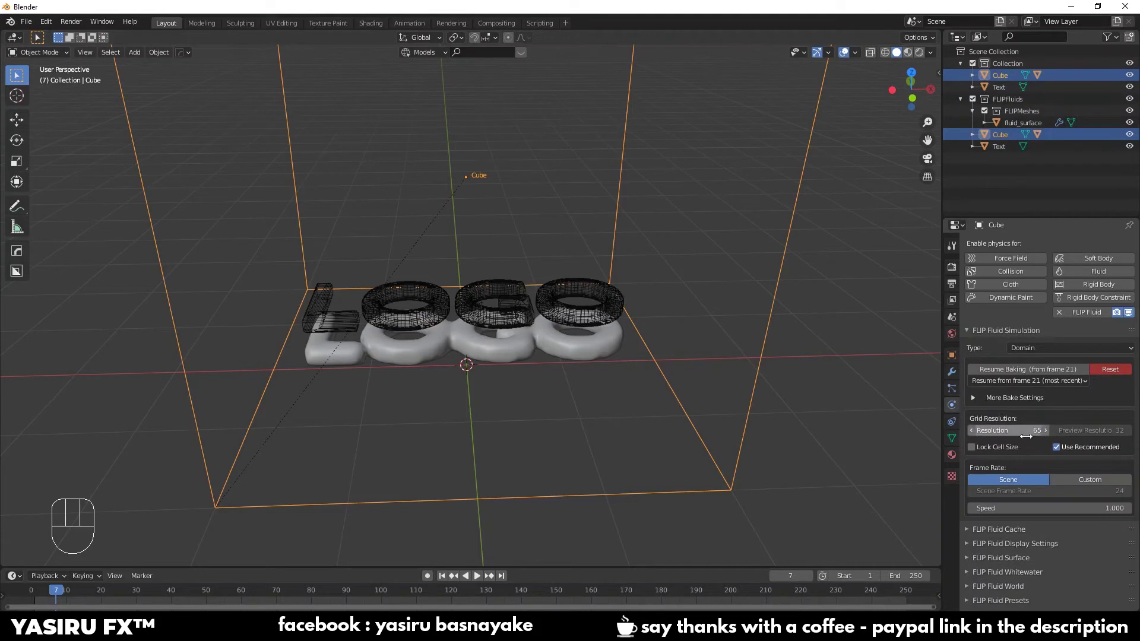
Reset the old fluid bake, bake the simulation again, and play it back
left_click(1104, 372)
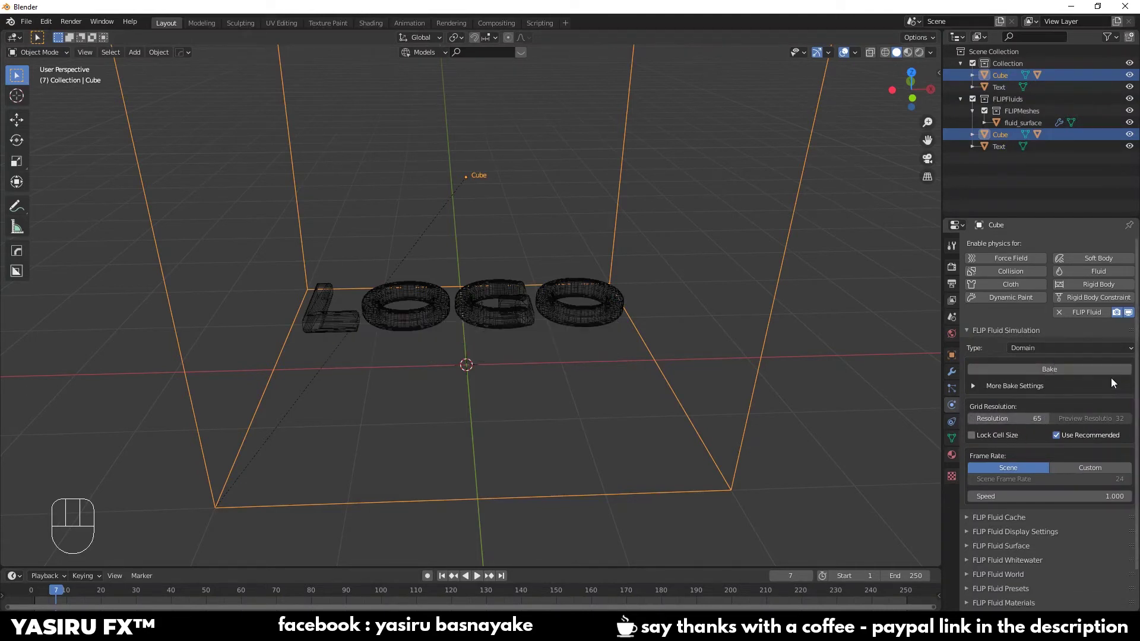
left_click(1071, 370)
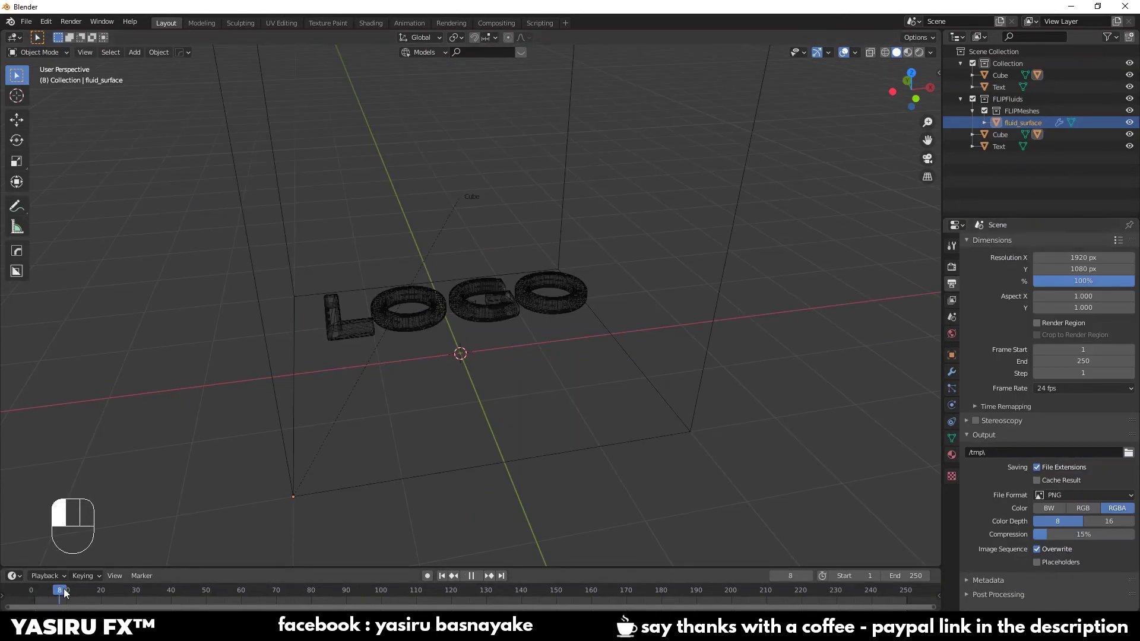
key("space")
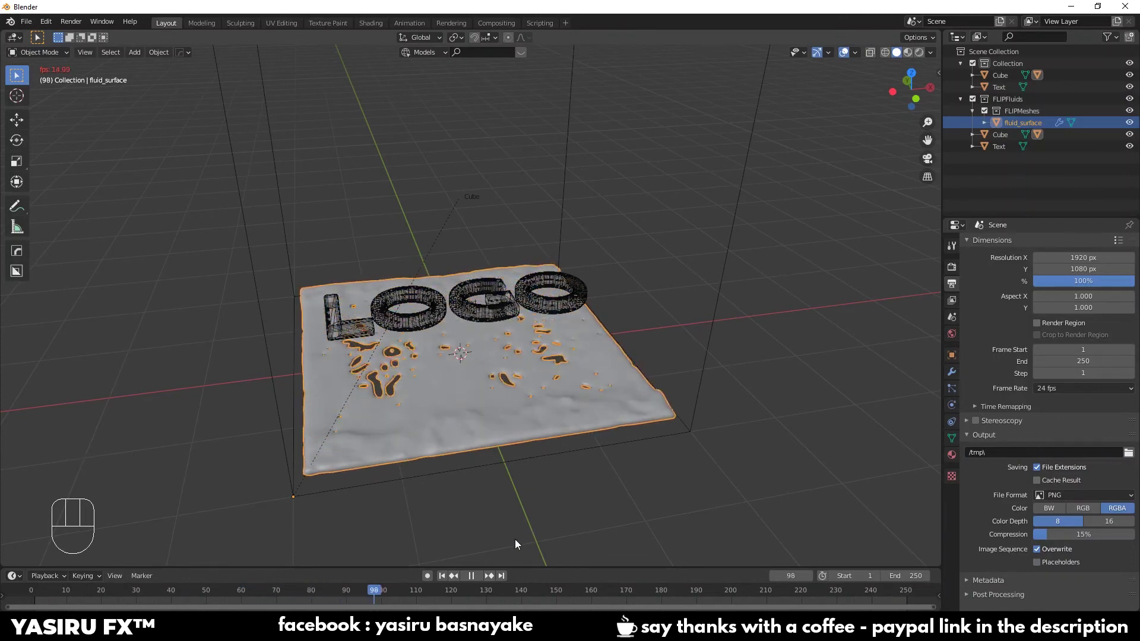
key("space")
Scrub the timeline from the start to inspect the LOGO liquid melting into a sheet
left_click(443, 576)
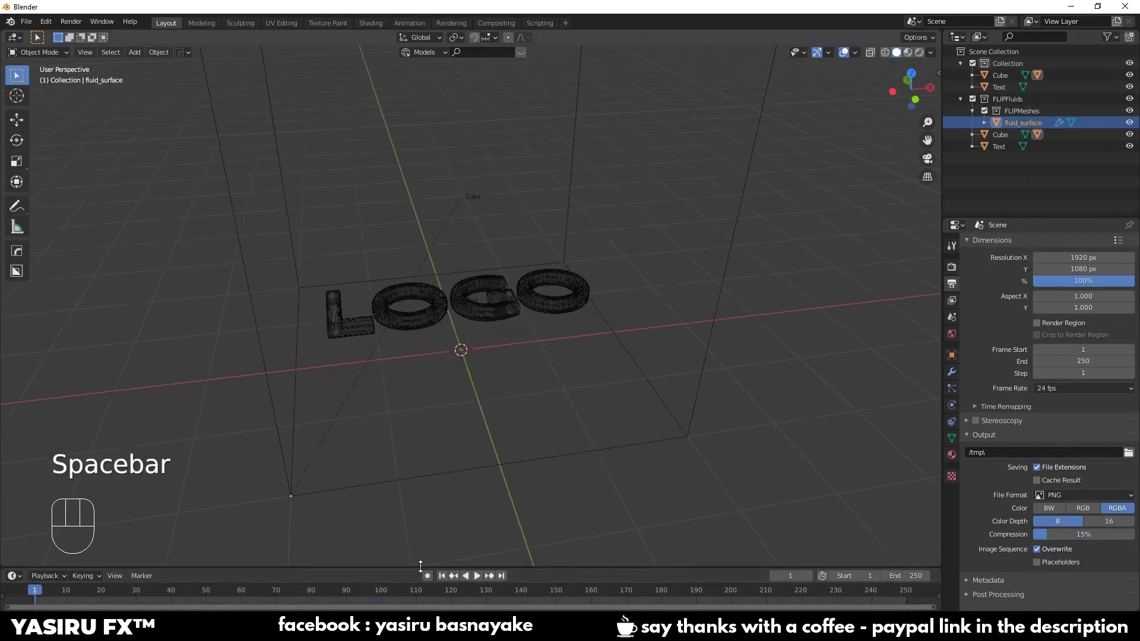
left_click_drag(383, 588, 76, 589)
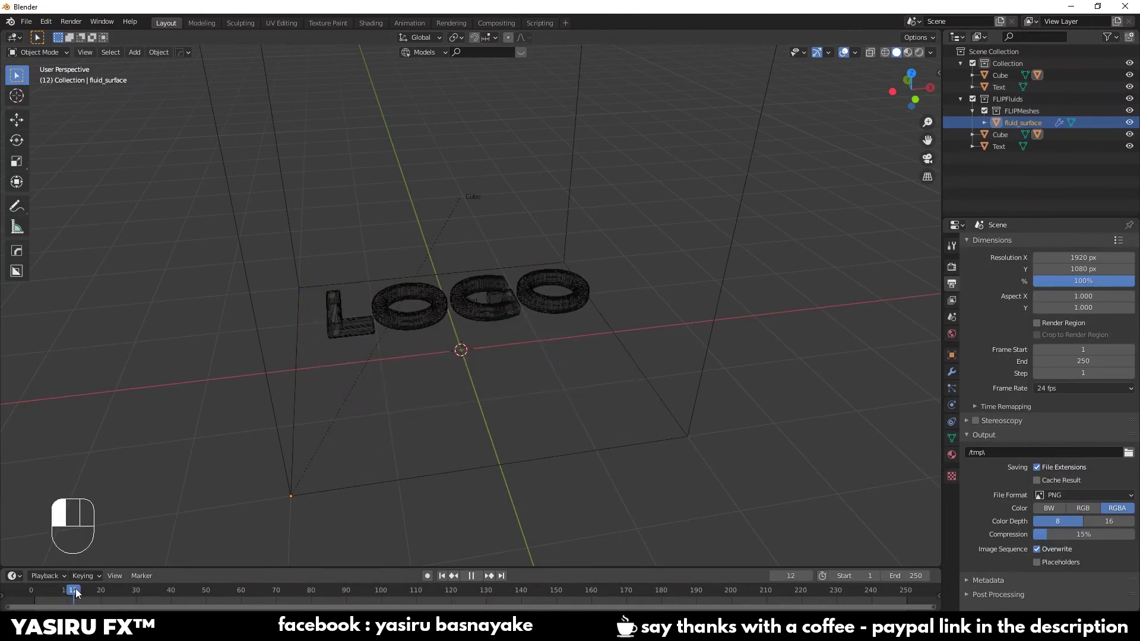
mouse_move(164, 590)
left_mouse_down()
mouse_move(56, 588)
mouse_move(176, 586)
left_mouse_up()
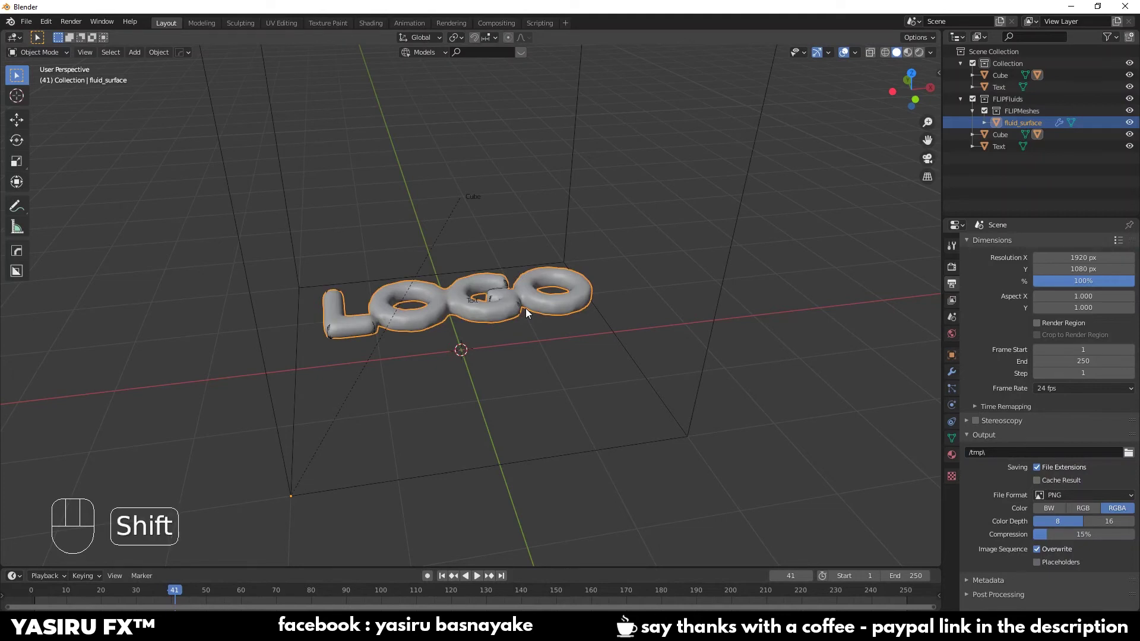
Duplicate fluid_surface in place as fluid_surface.001 and show the outliner's render visibility toggles
key("shift+d")
right_click(653, 312)
left_click_drag(140, 597, 172, 585)
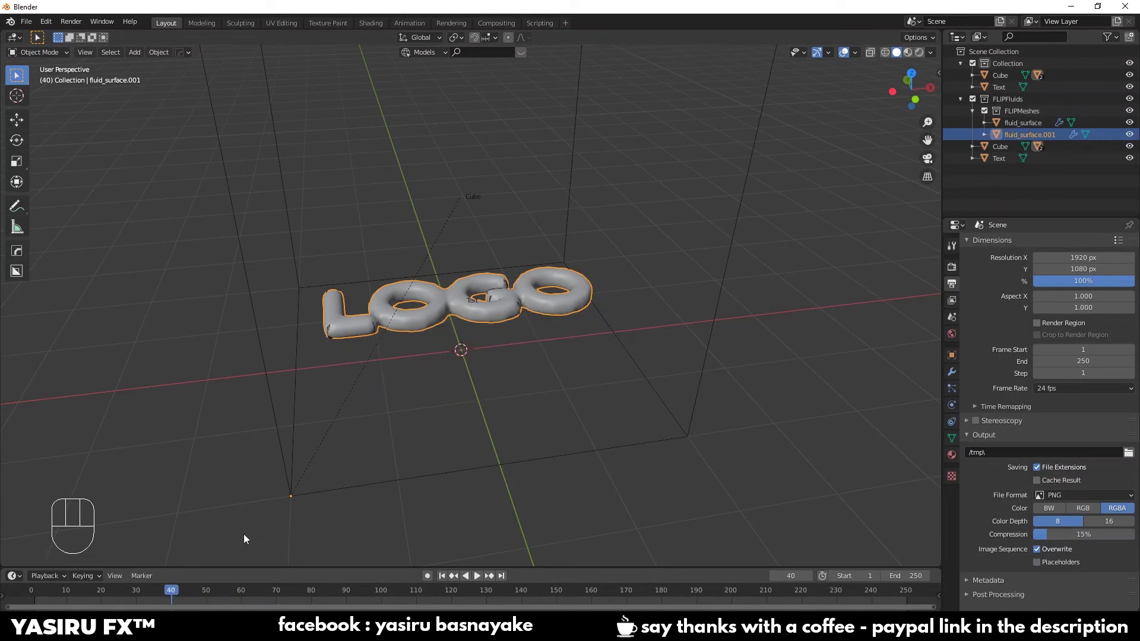
left_click(1108, 37)
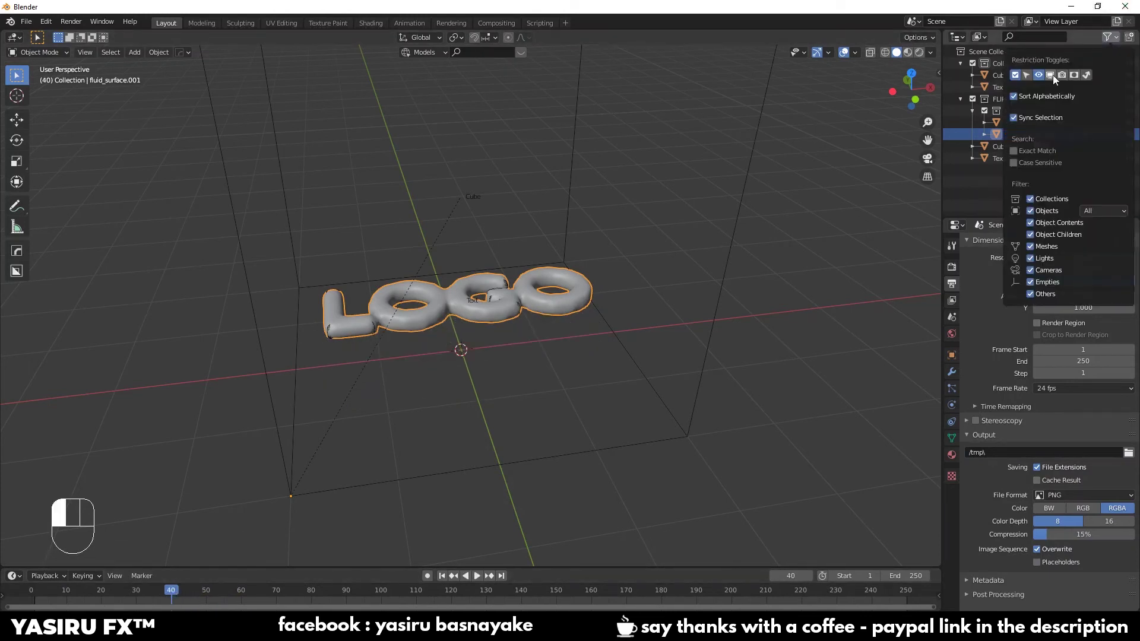
left_click(1060, 75)
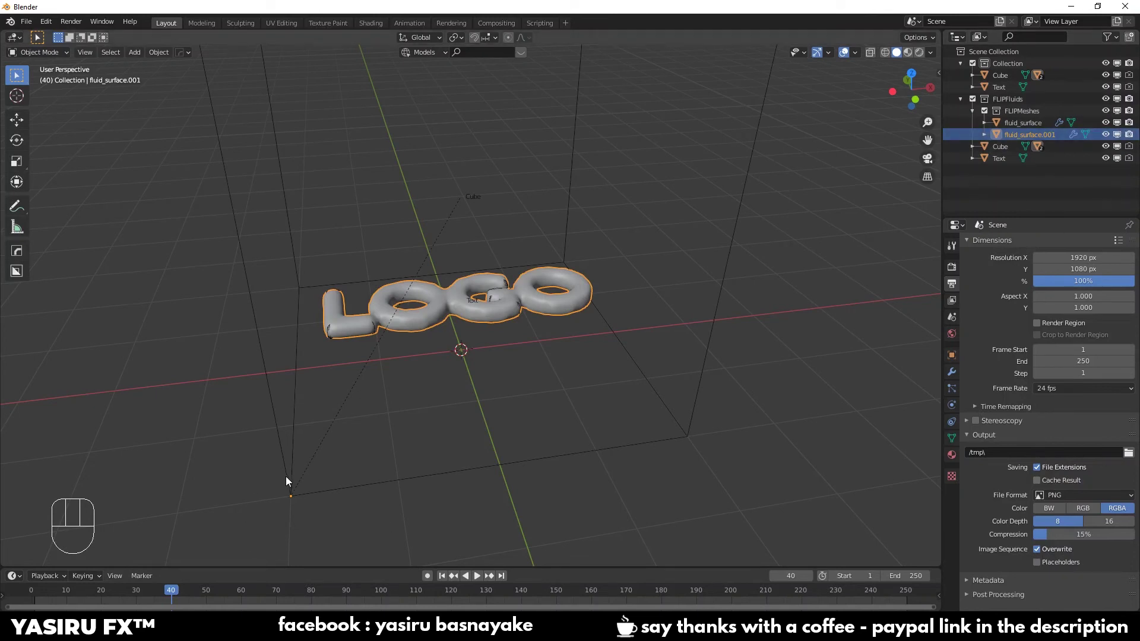
Keyframe fluid_surface.001 visible at frame 40 and hidden at frame 41, then play back to check
key("Right")
key("Right")
key("Left")
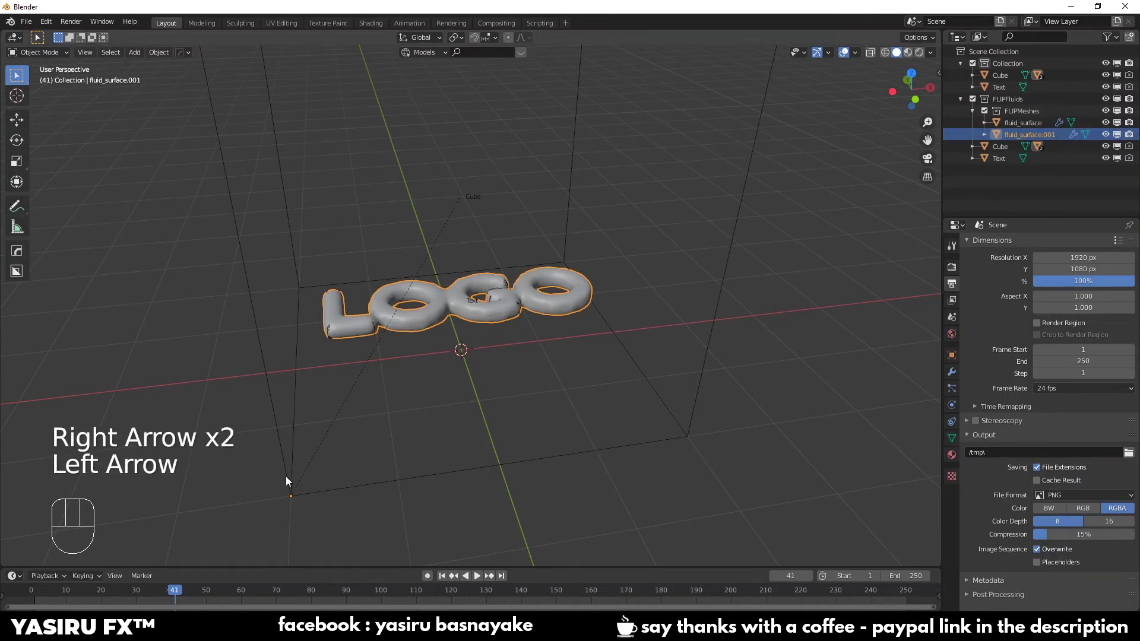
key("Left")
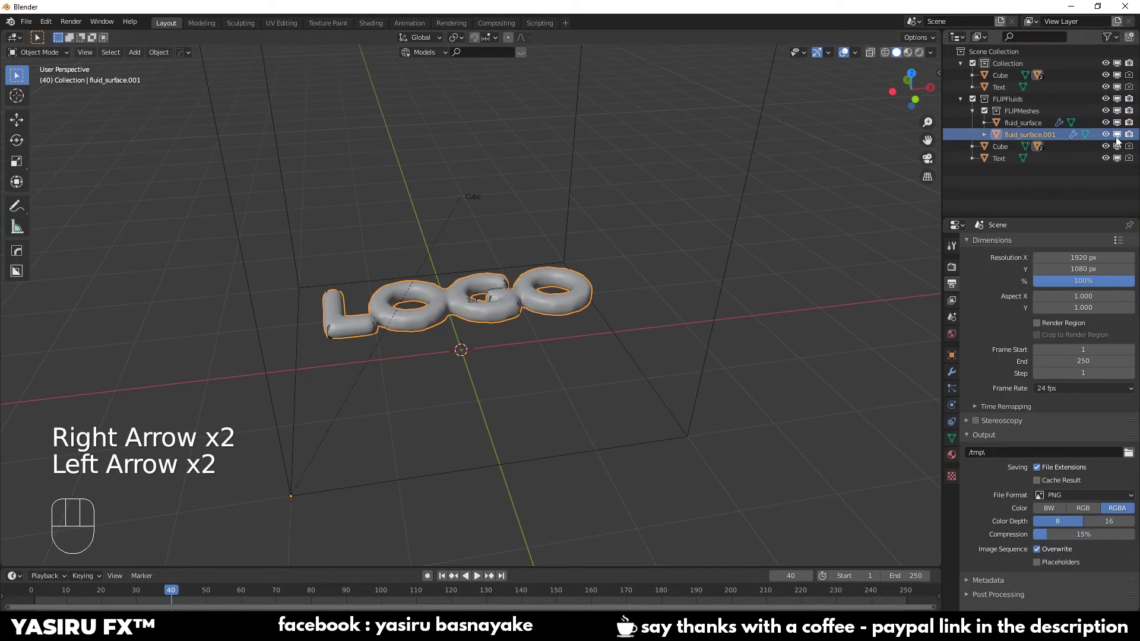
key("i")
key("i")
key("i")
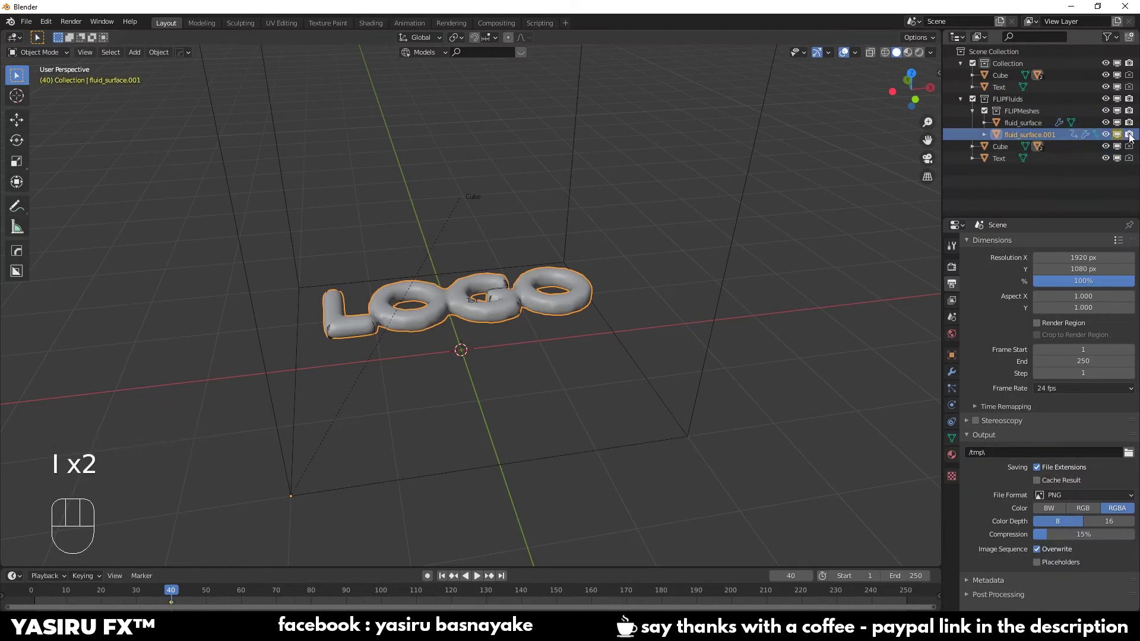
key("Right")
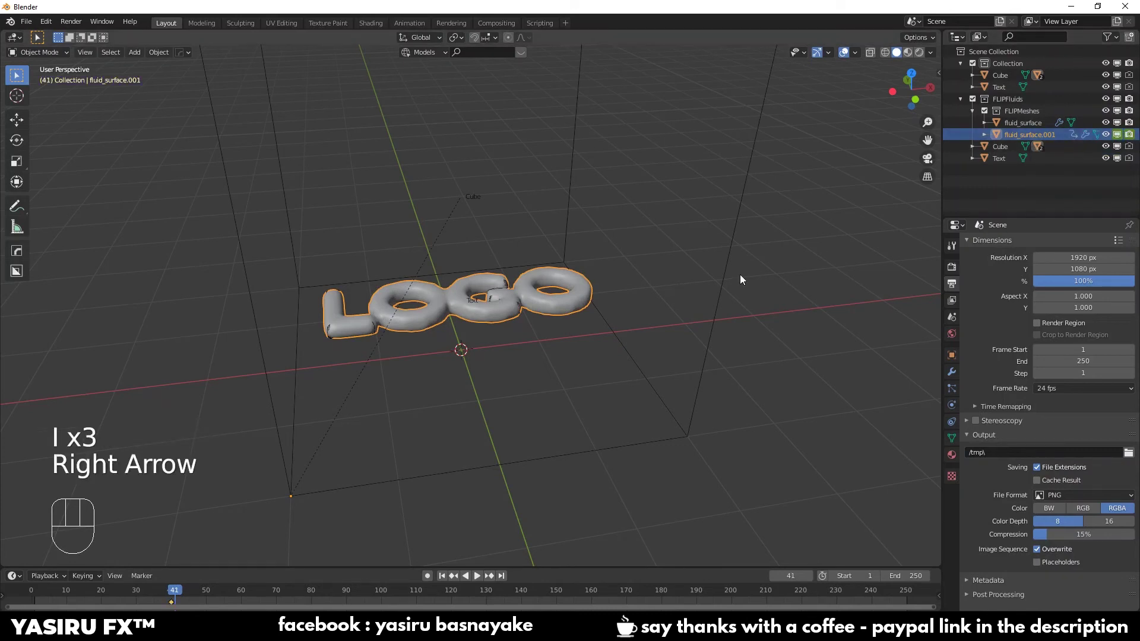
left_click(1118, 134)
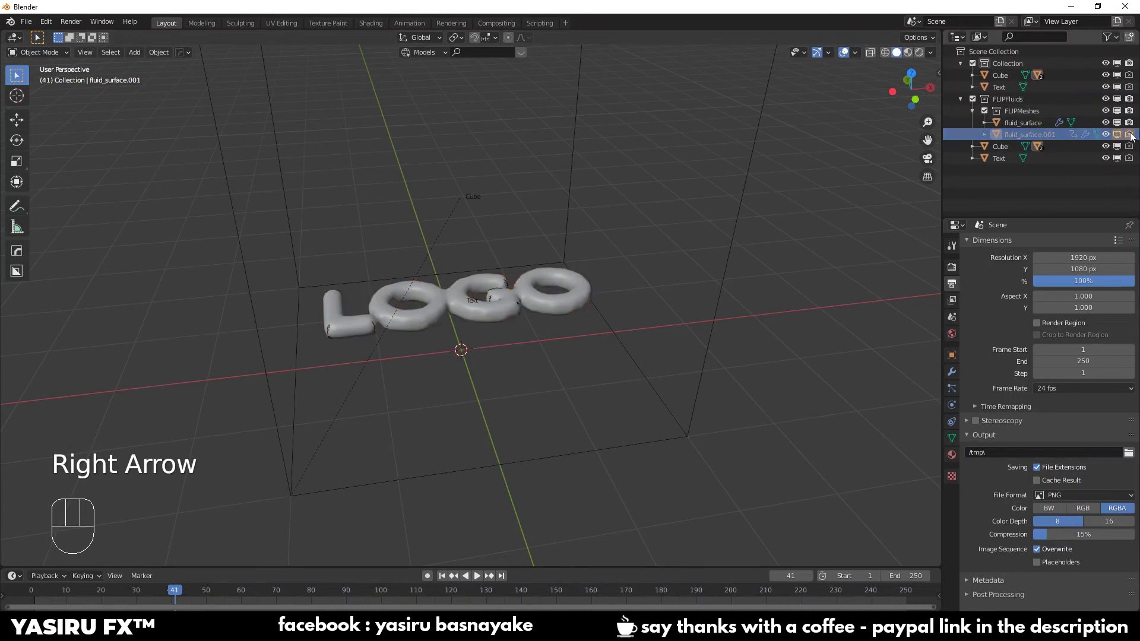
key("i")
key("i")
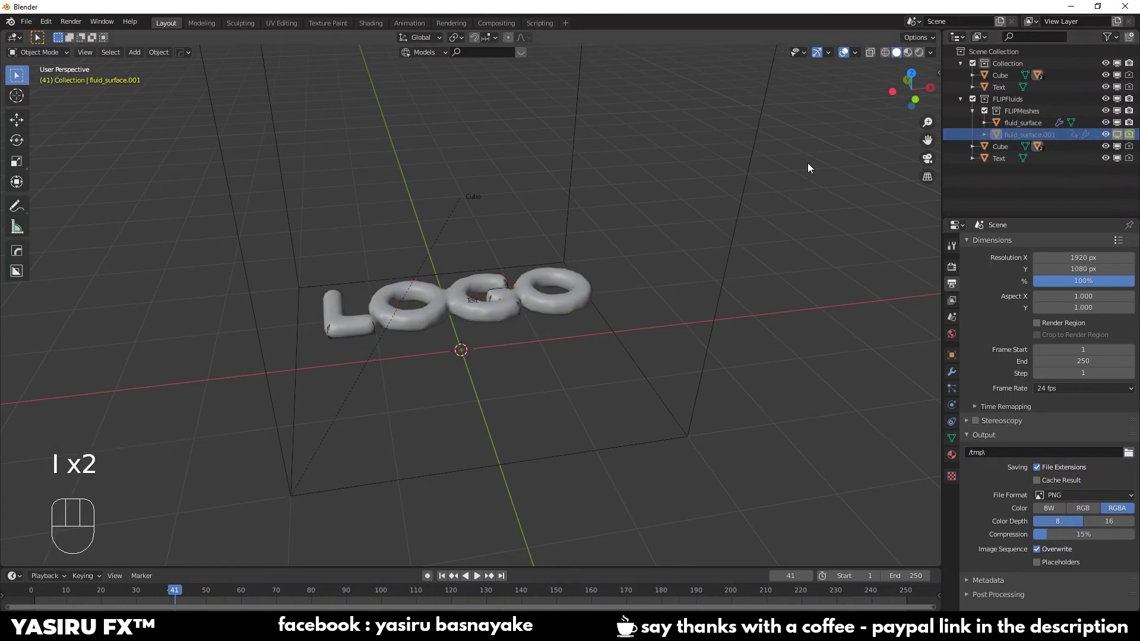
key("Left")
key("Left")
key("Left")
key("Left")
key("Left")
key("Left")
key("Left")
key("Left")
key("Left")
key("Left")
key("Left")
key("Left")
key("Left")
key("Left")
key("Left")
key("space")
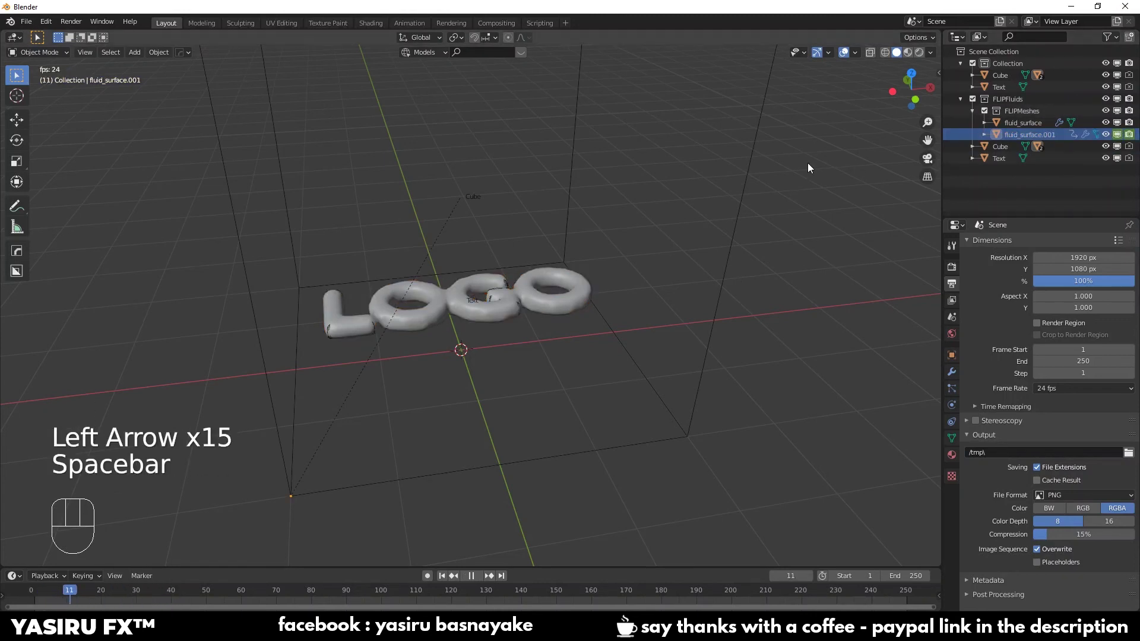